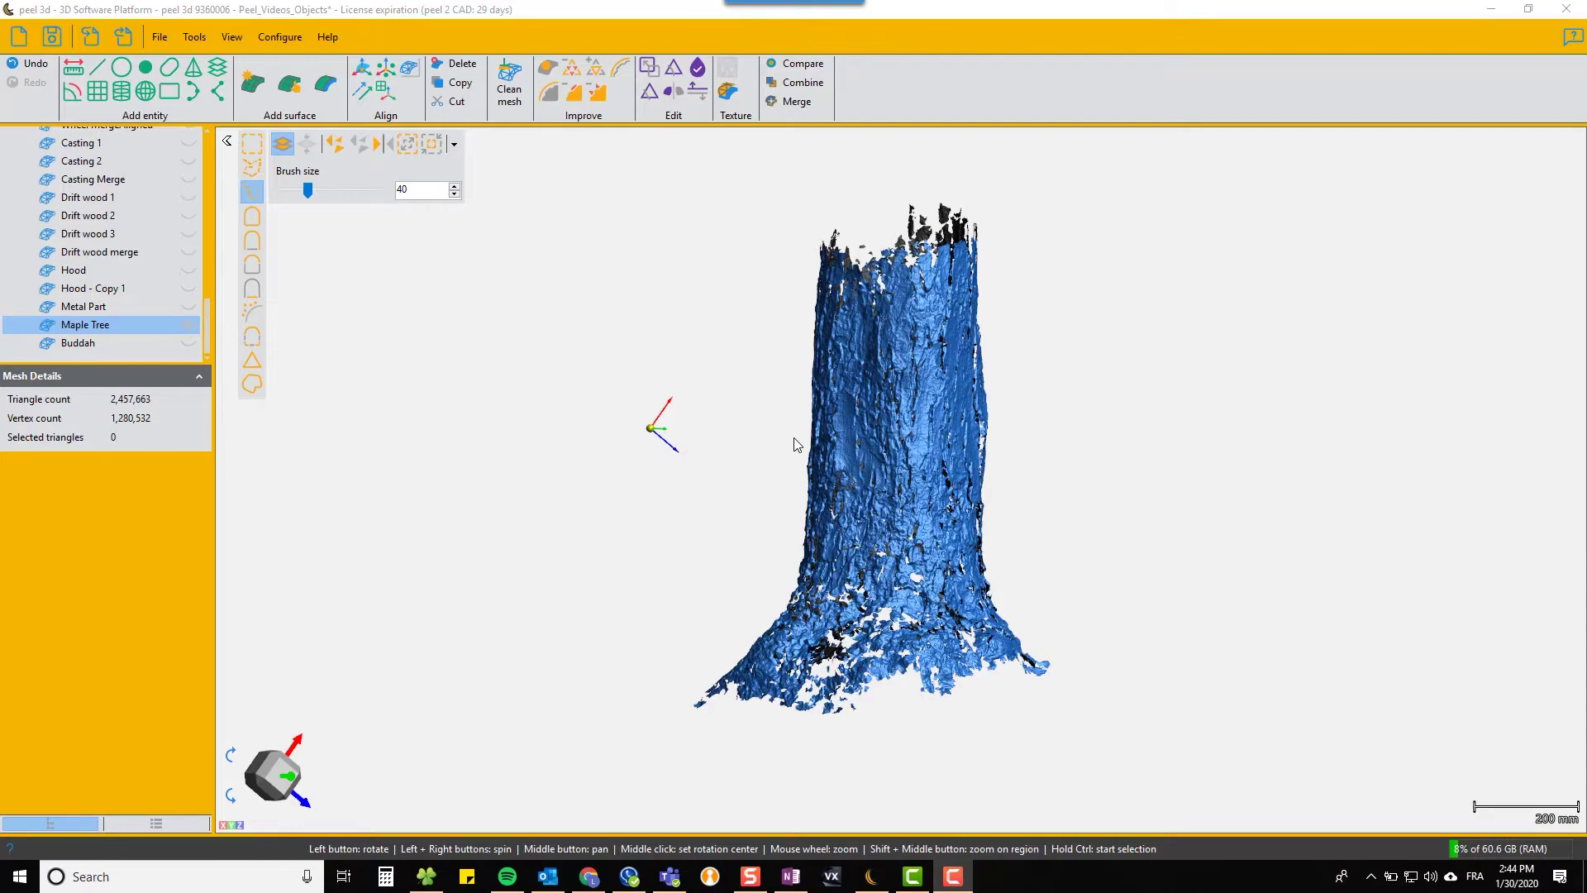
Step: Select the trunk's ragged top with a polygon outline from a side view
scroll(863, 425, up, 3)
drag(863, 425, 942, 387)
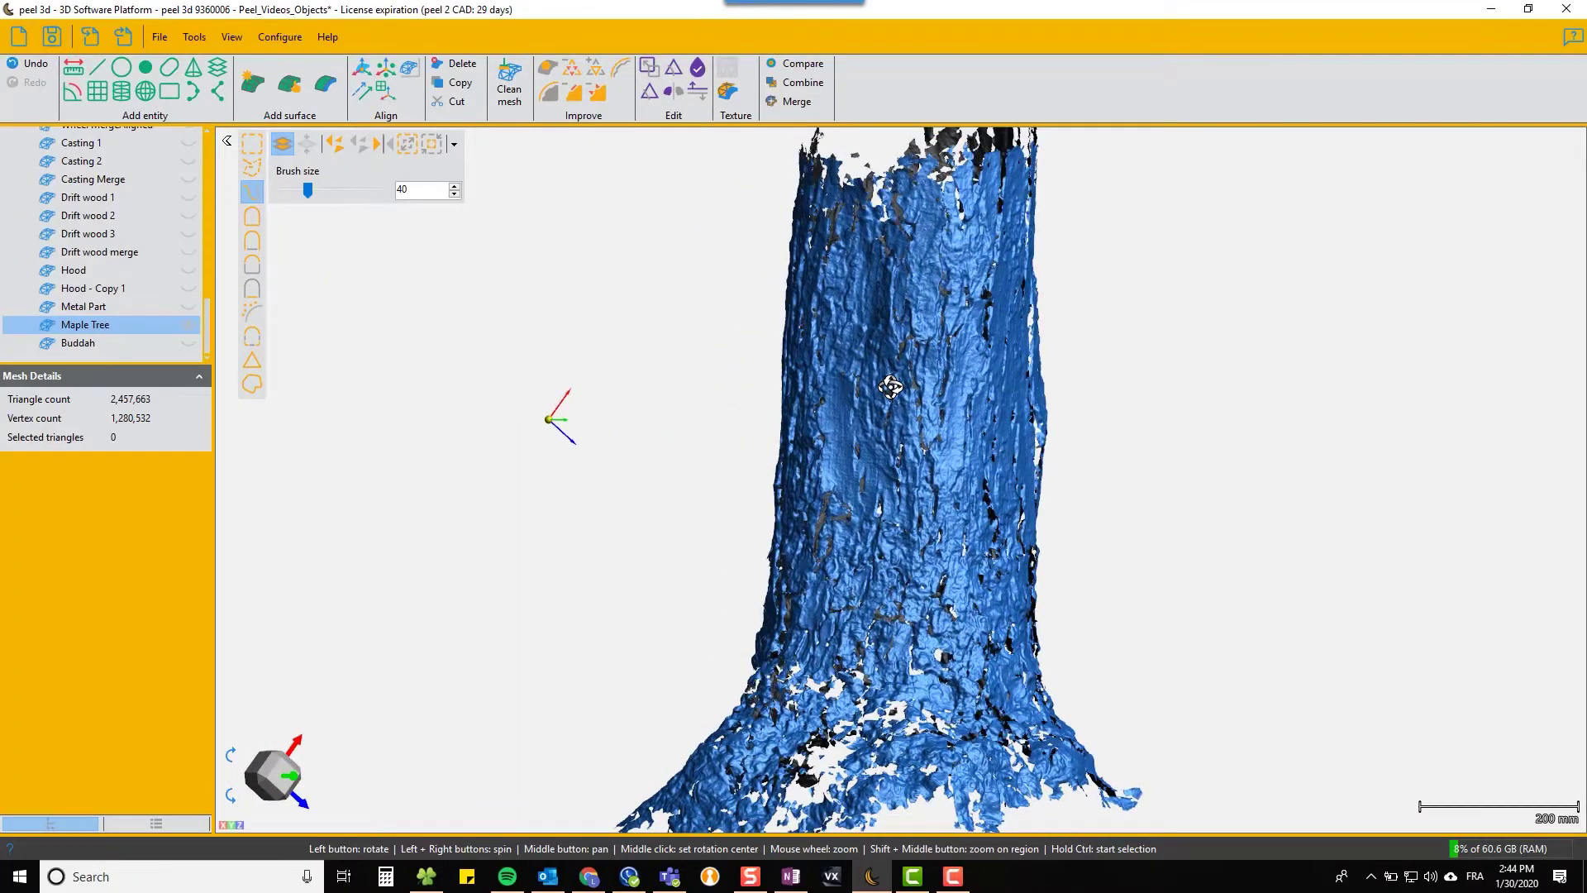
scroll(942, 390, down, 2)
drag(947, 415, 945, 410)
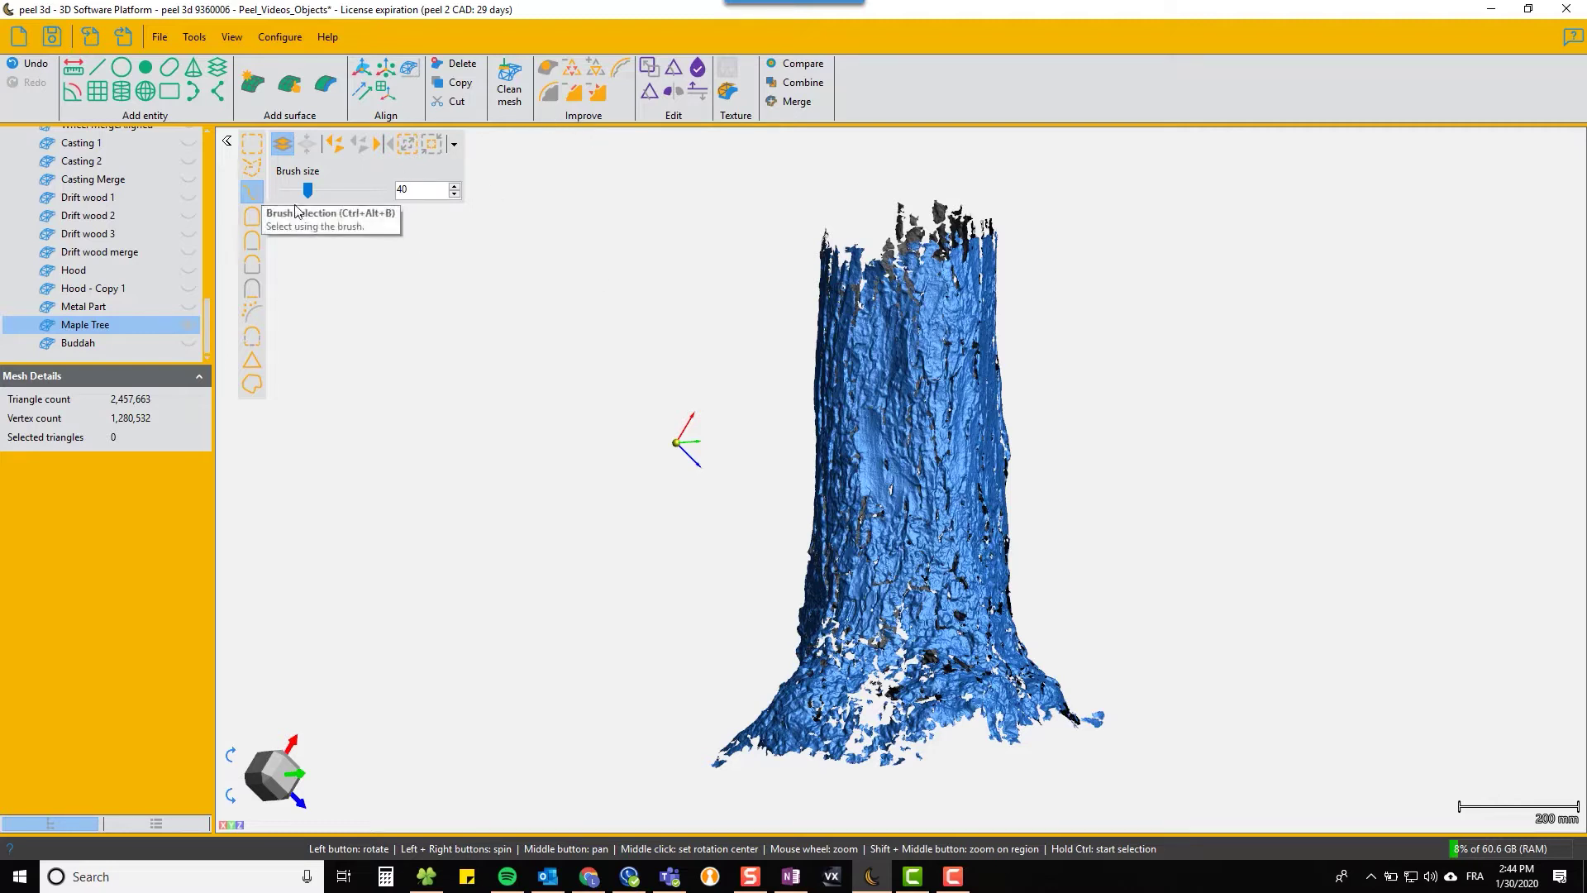
click(252, 168)
click(772, 206)
click(800, 326)
click(1091, 326)
double_click(1073, 171)
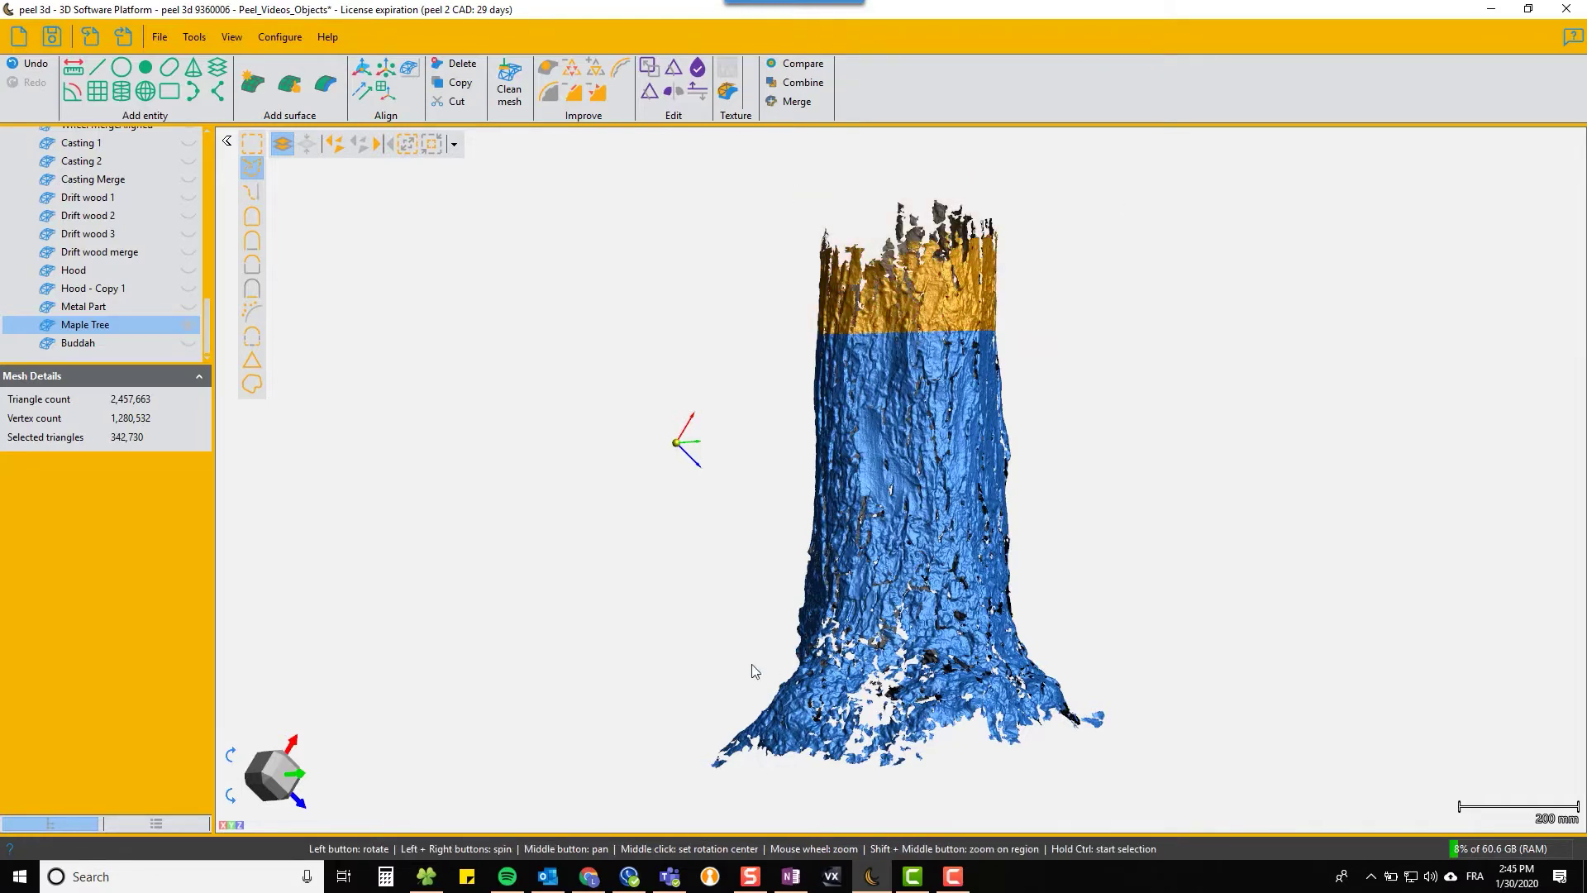
Step: Add the flared base and its remaining lower band to the polygon selection
click(752, 672)
click(1157, 643)
right_click(1091, 757)
mouse_move(1091, 757)
mouse_down()
mouse_move(1199, 579)
mouse_move(1017, 521)
mouse_up()
click(701, 683)
click(728, 590)
click(1029, 570)
right_click(1117, 609)
Step: Invert the selection and copy the middle trunk into Maple Tree - Copy 1
click(405, 148)
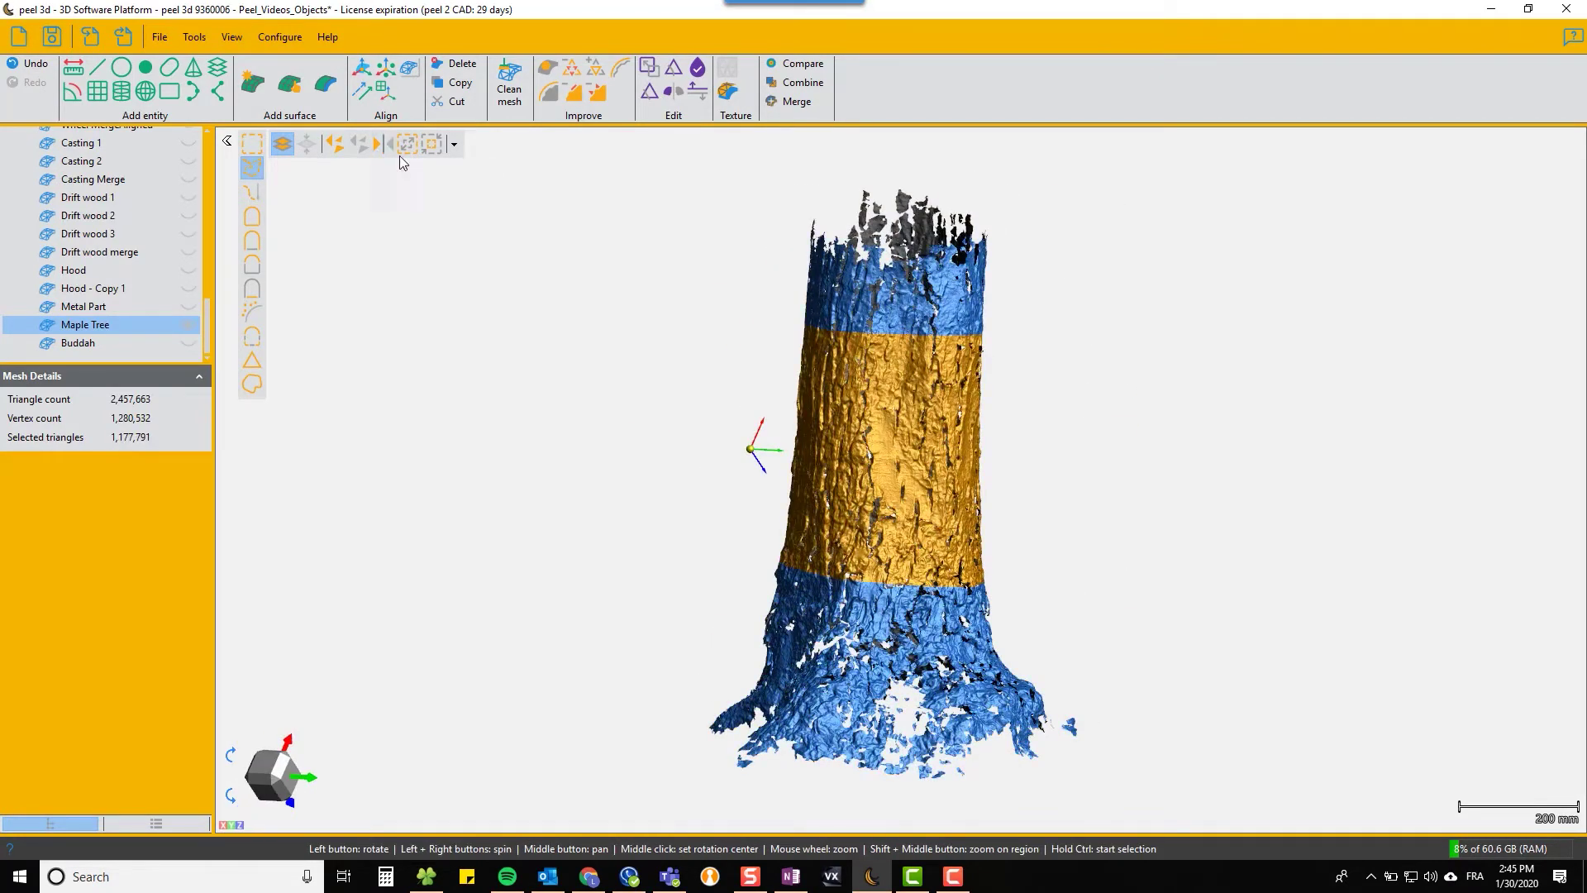
click(460, 83)
drag(904, 469, 868, 455)
scroll(862, 458, down, 5)
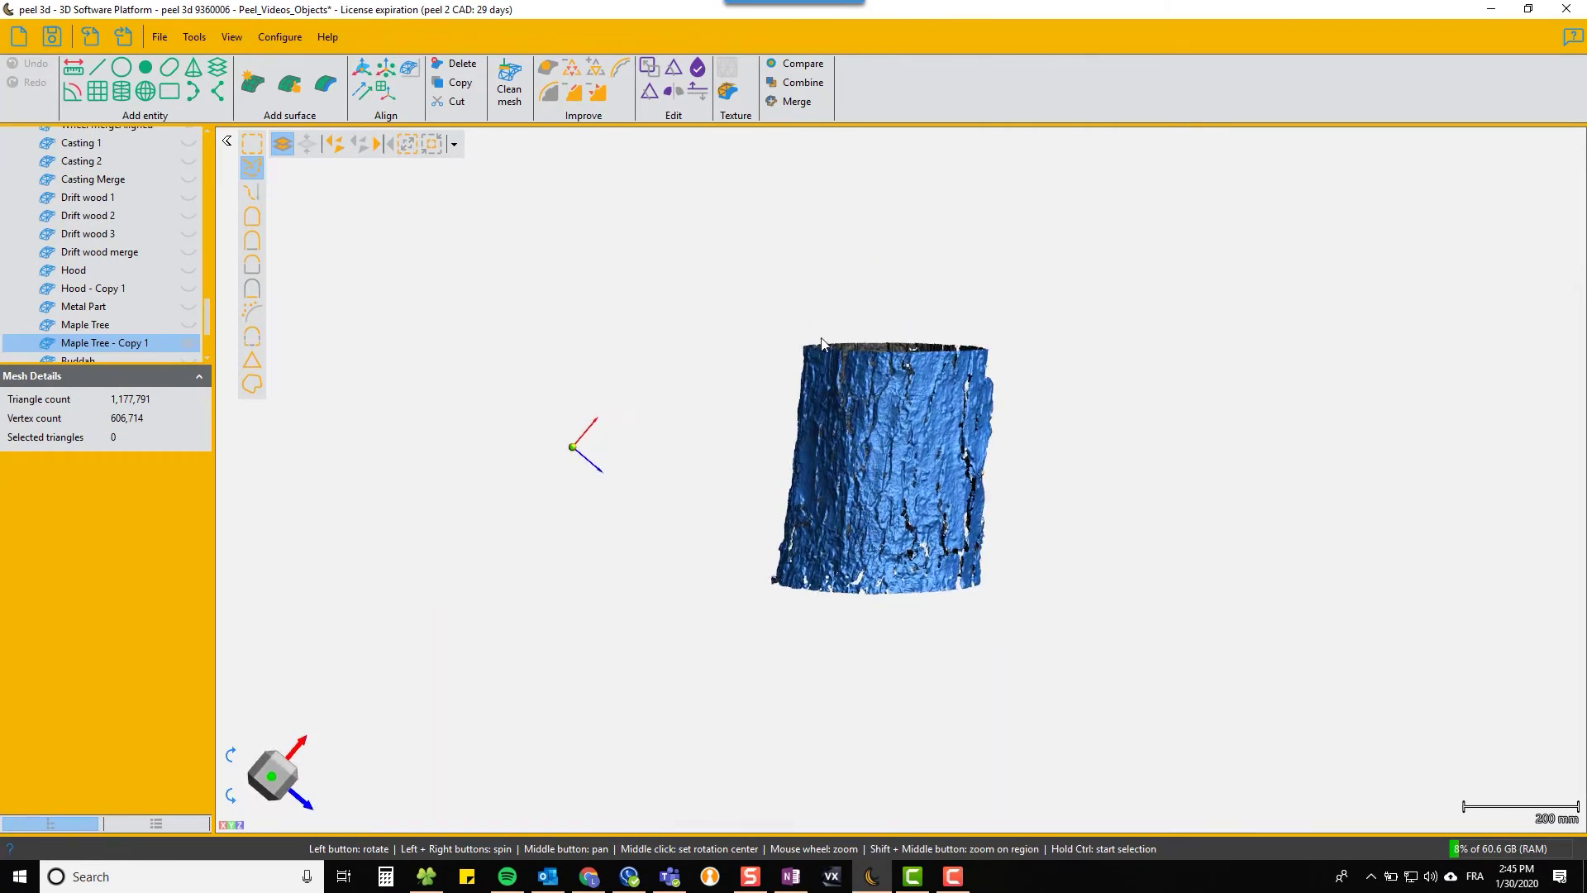
click(699, 73)
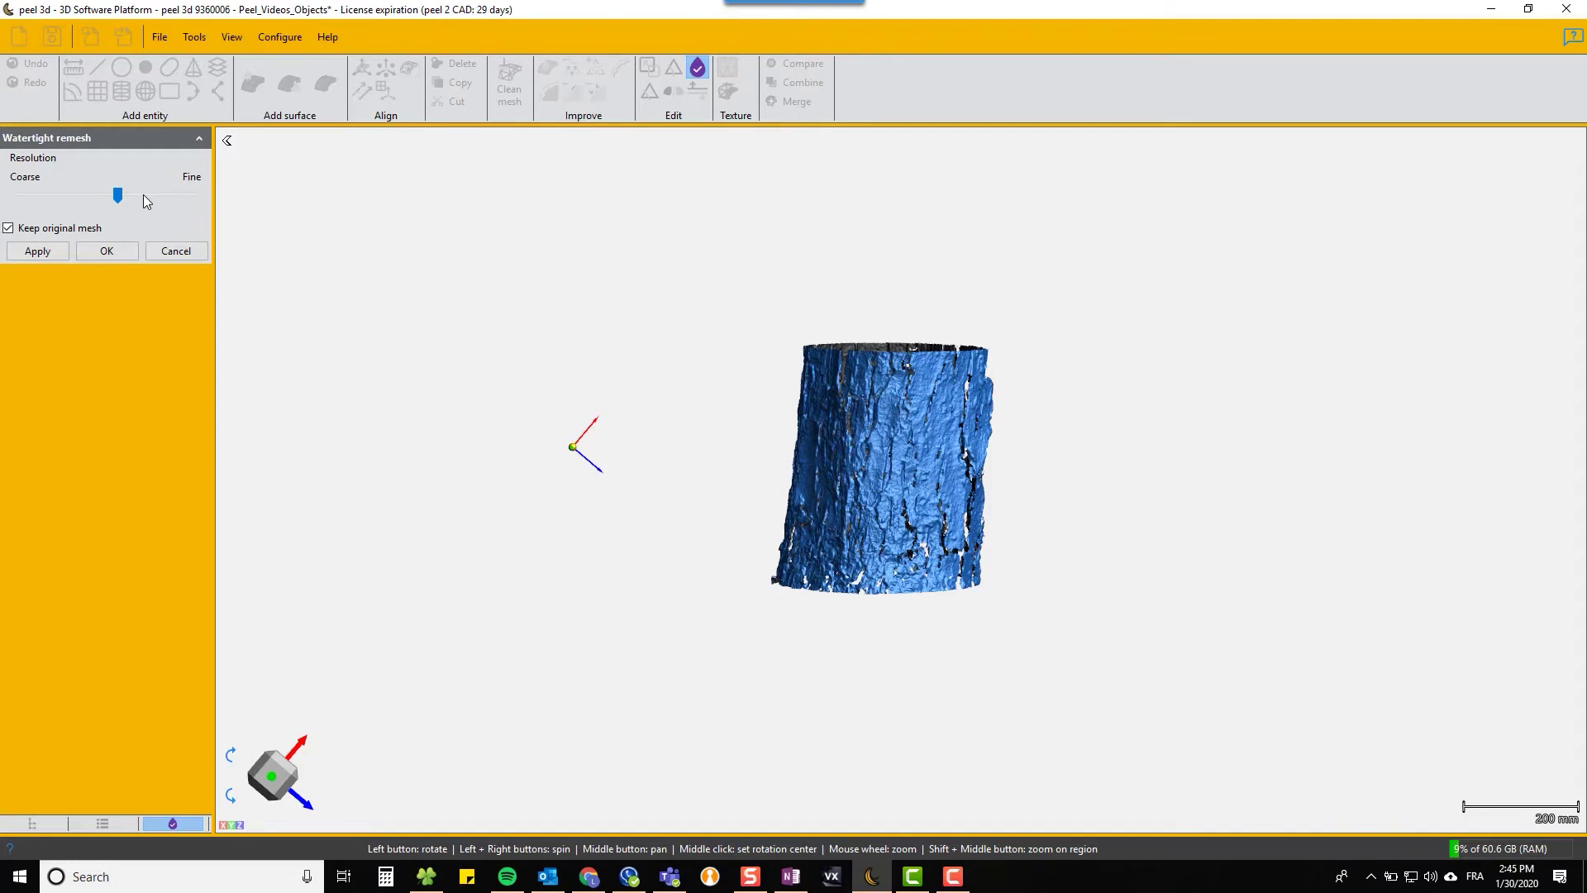
Step: Watertight-remesh the trimmed trunk copy at Fine resolution, giving 1,287,920 triangles with a closed top
drag(997, 504, 1024, 496)
scroll(896, 439, up, 5)
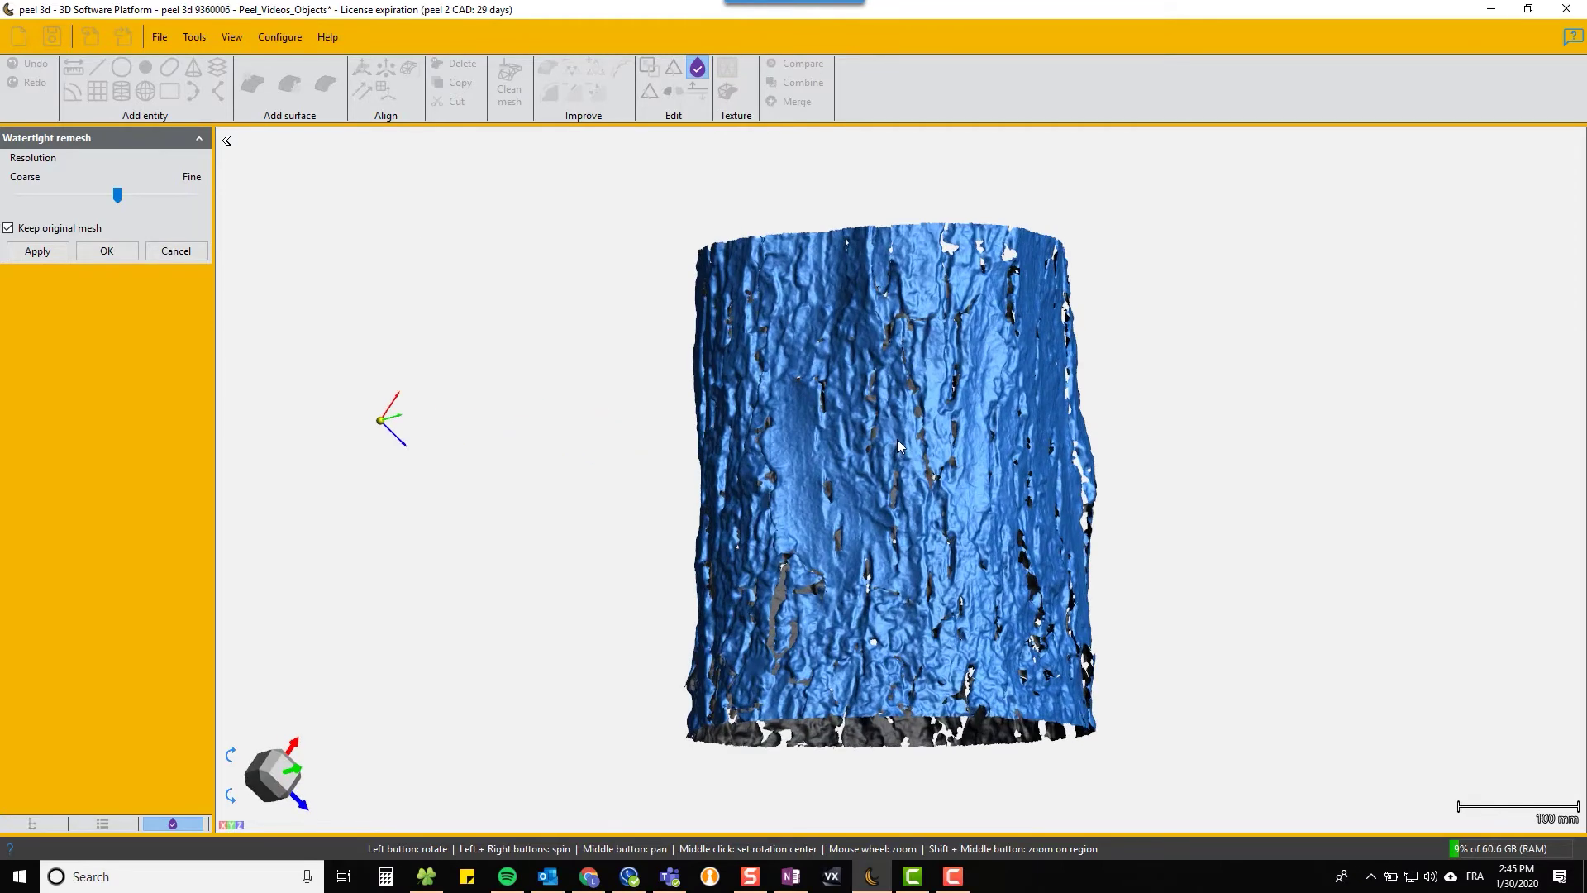
drag(896, 439, 1134, 438)
click(144, 201)
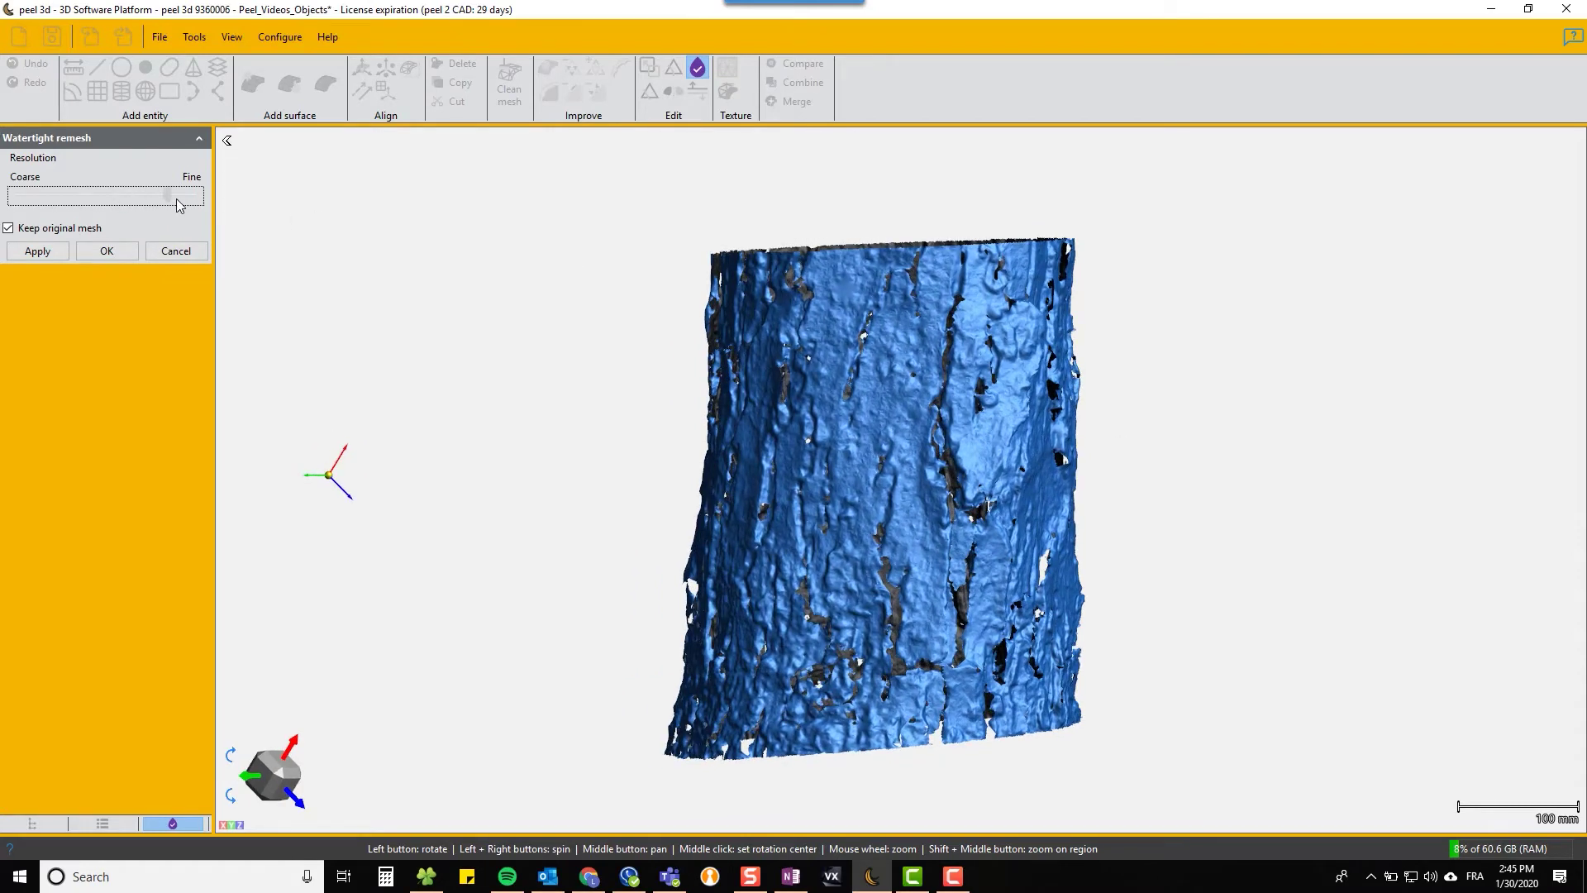
click(62, 252)
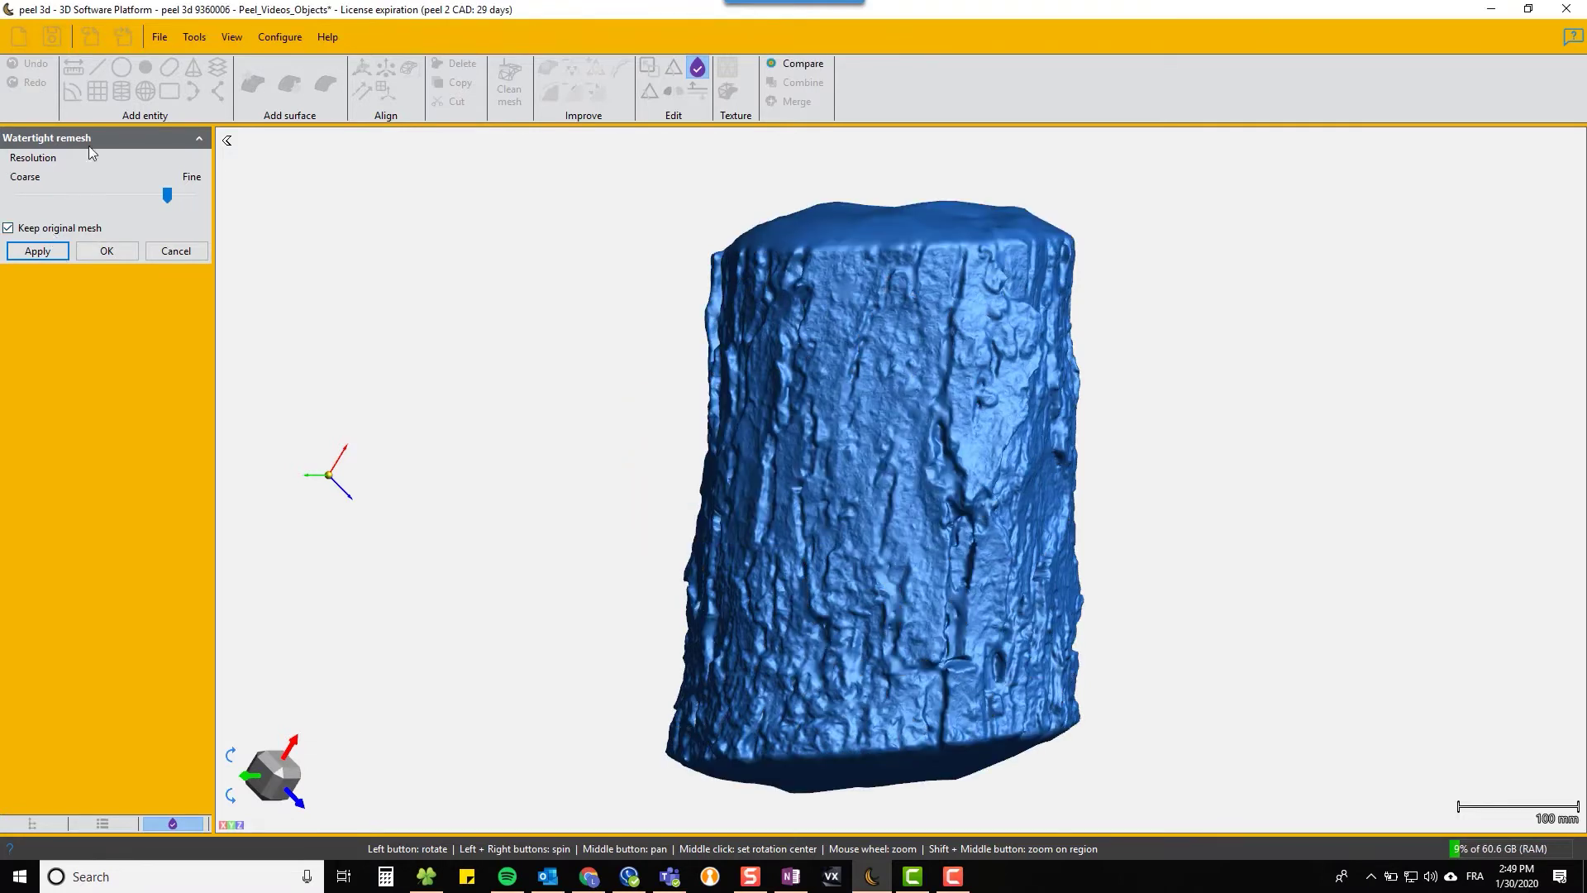
drag(1042, 528, 997, 507)
scroll(929, 471, up, 5)
scroll(975, 508, down, 5)
scroll(967, 521, down, 2)
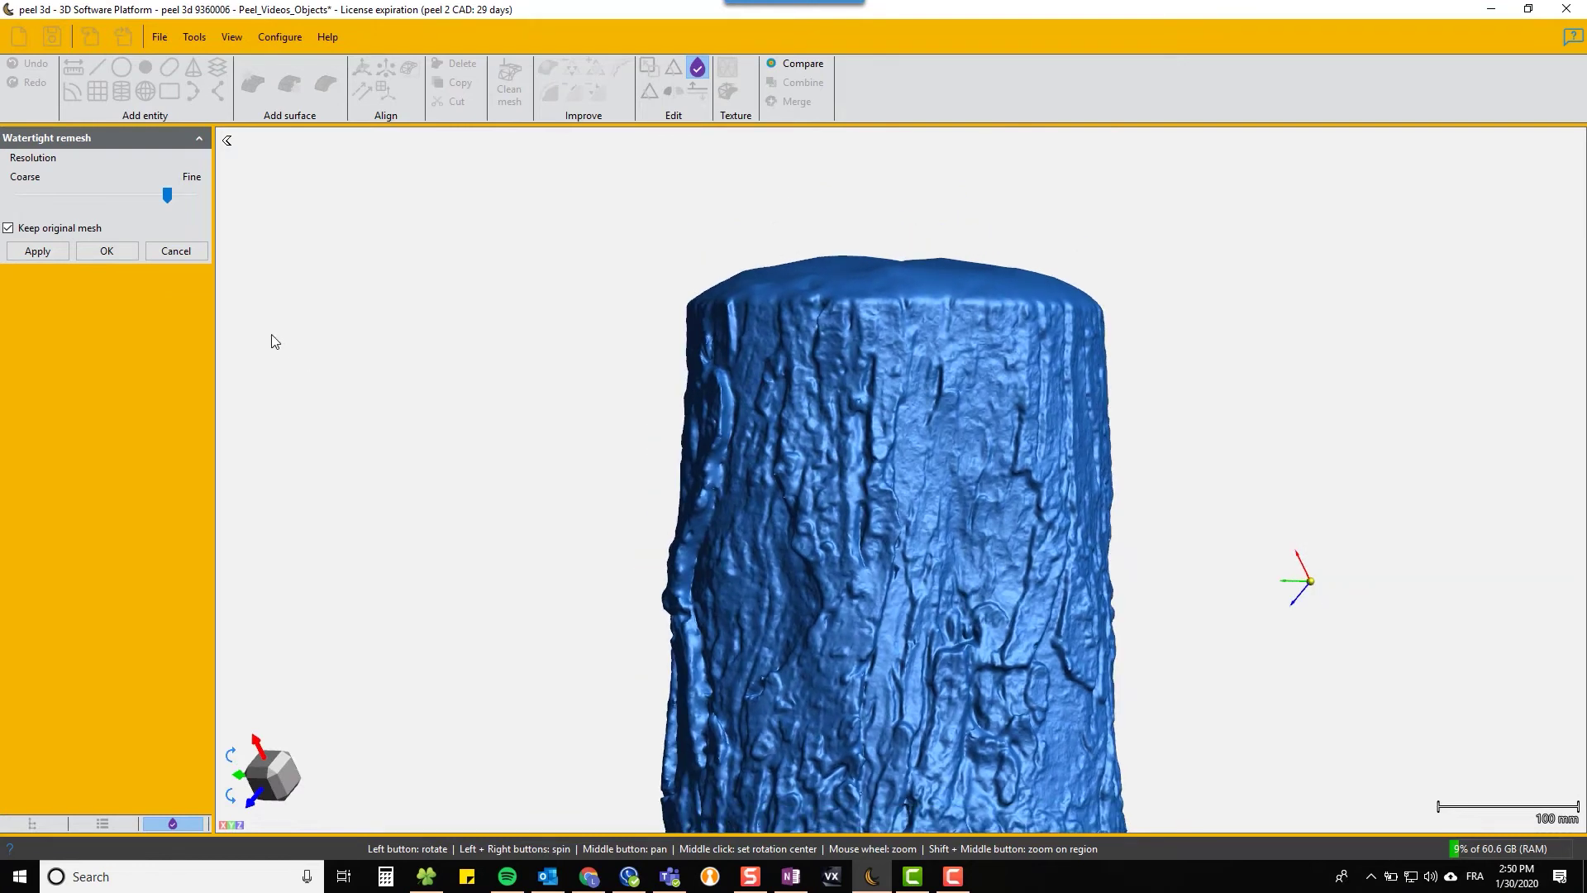
Step: Accept the remesh as a new watertight stump object and orbit it to a side view
click(106, 251)
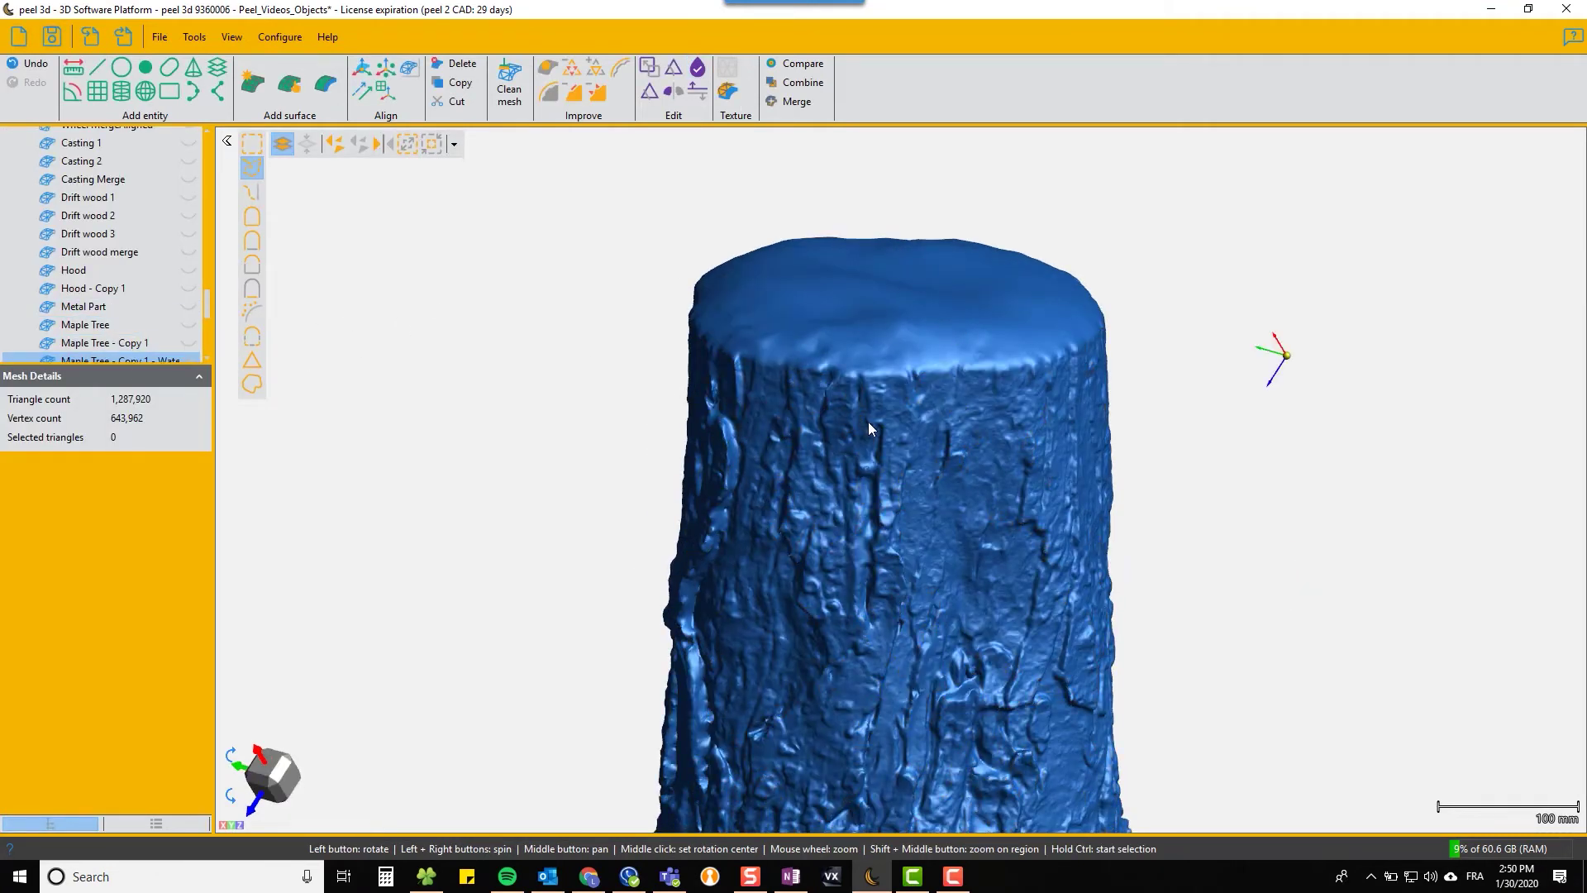
drag(872, 429, 872, 405)
drag(963, 333, 965, 364)
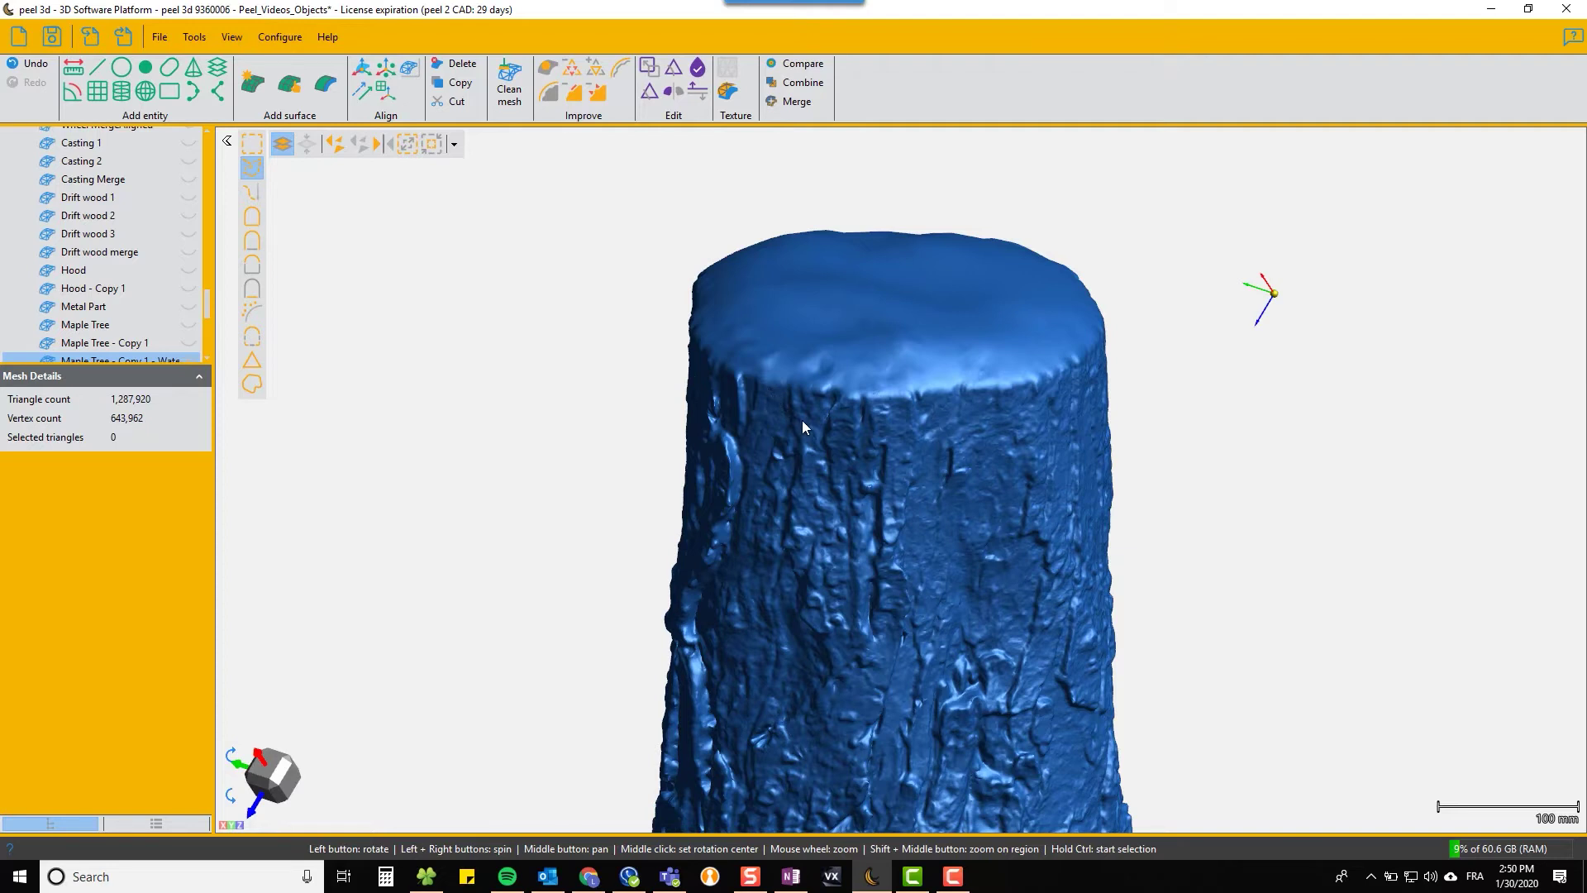
drag(802, 418, 806, 403)
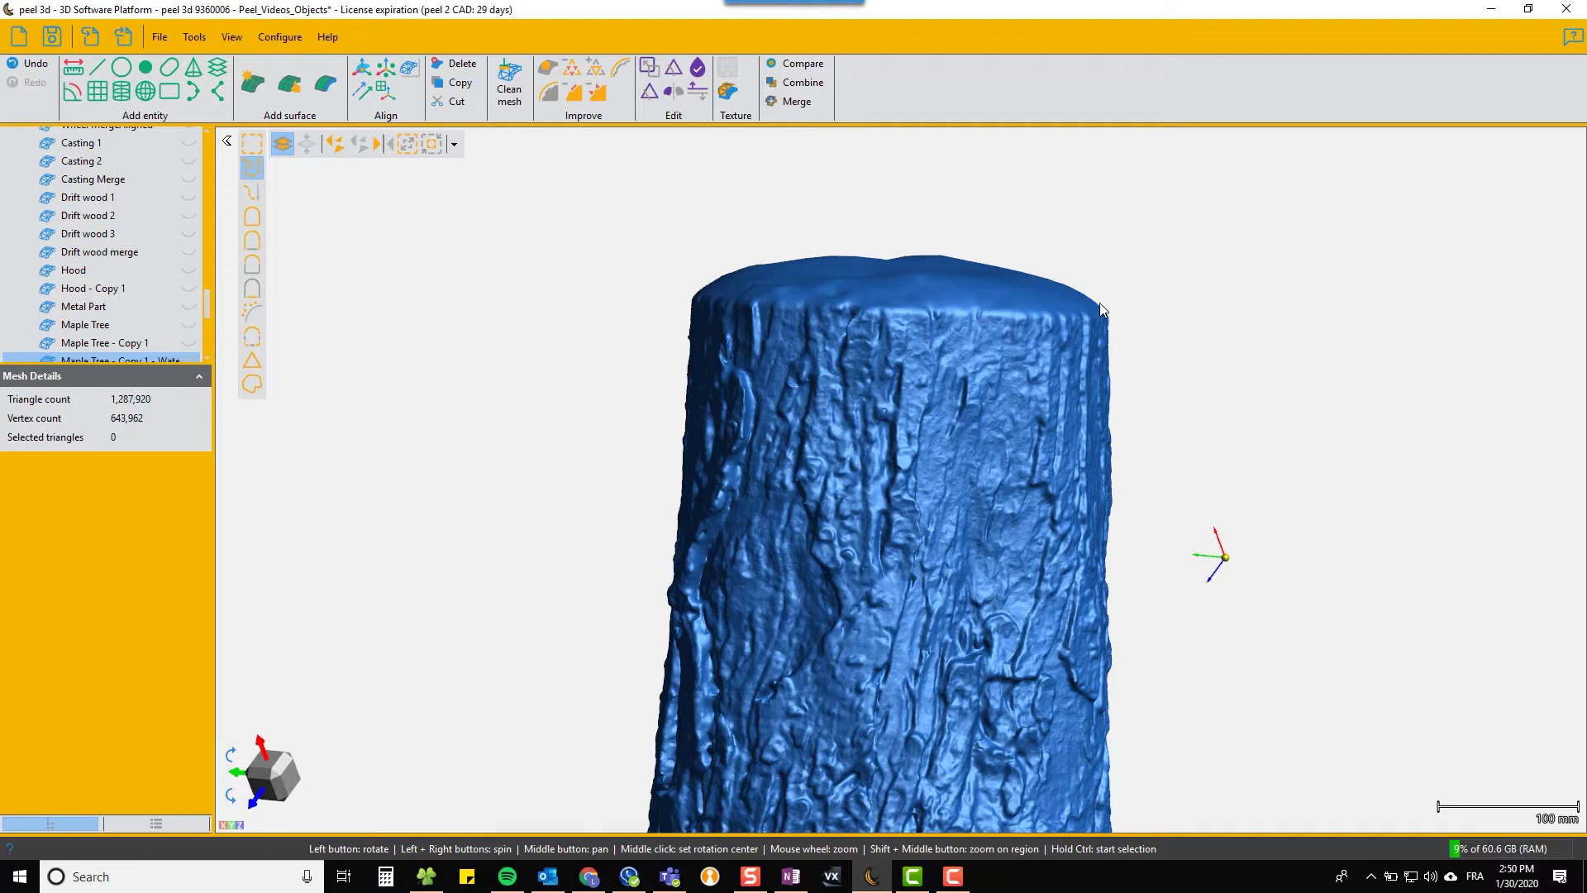
scroll(948, 341, down, 2)
drag(944, 356, 933, 351)
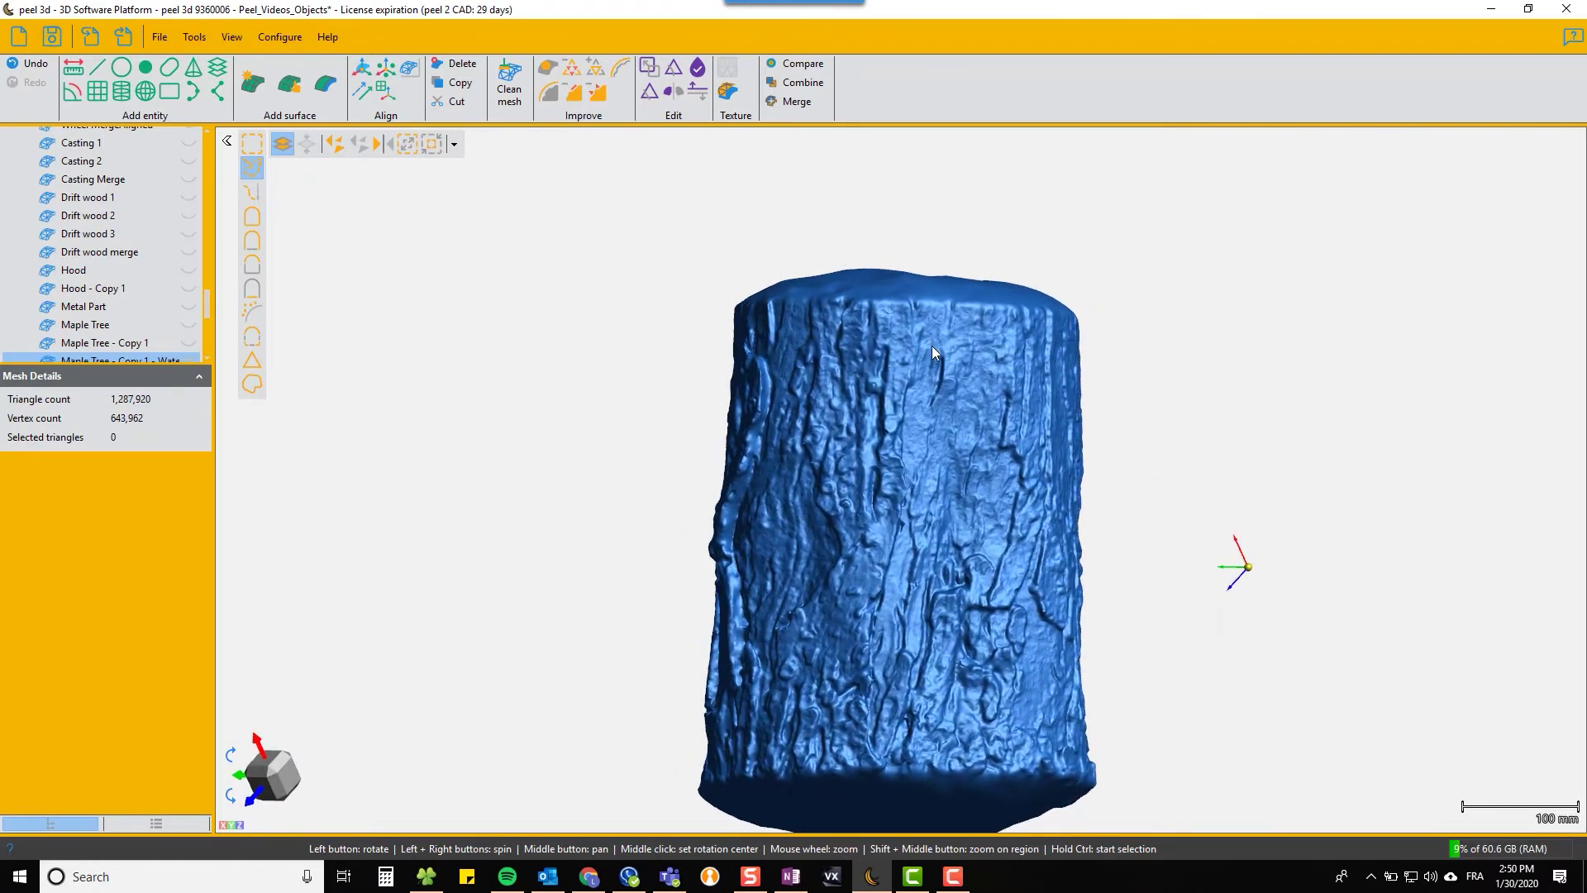
click(649, 92)
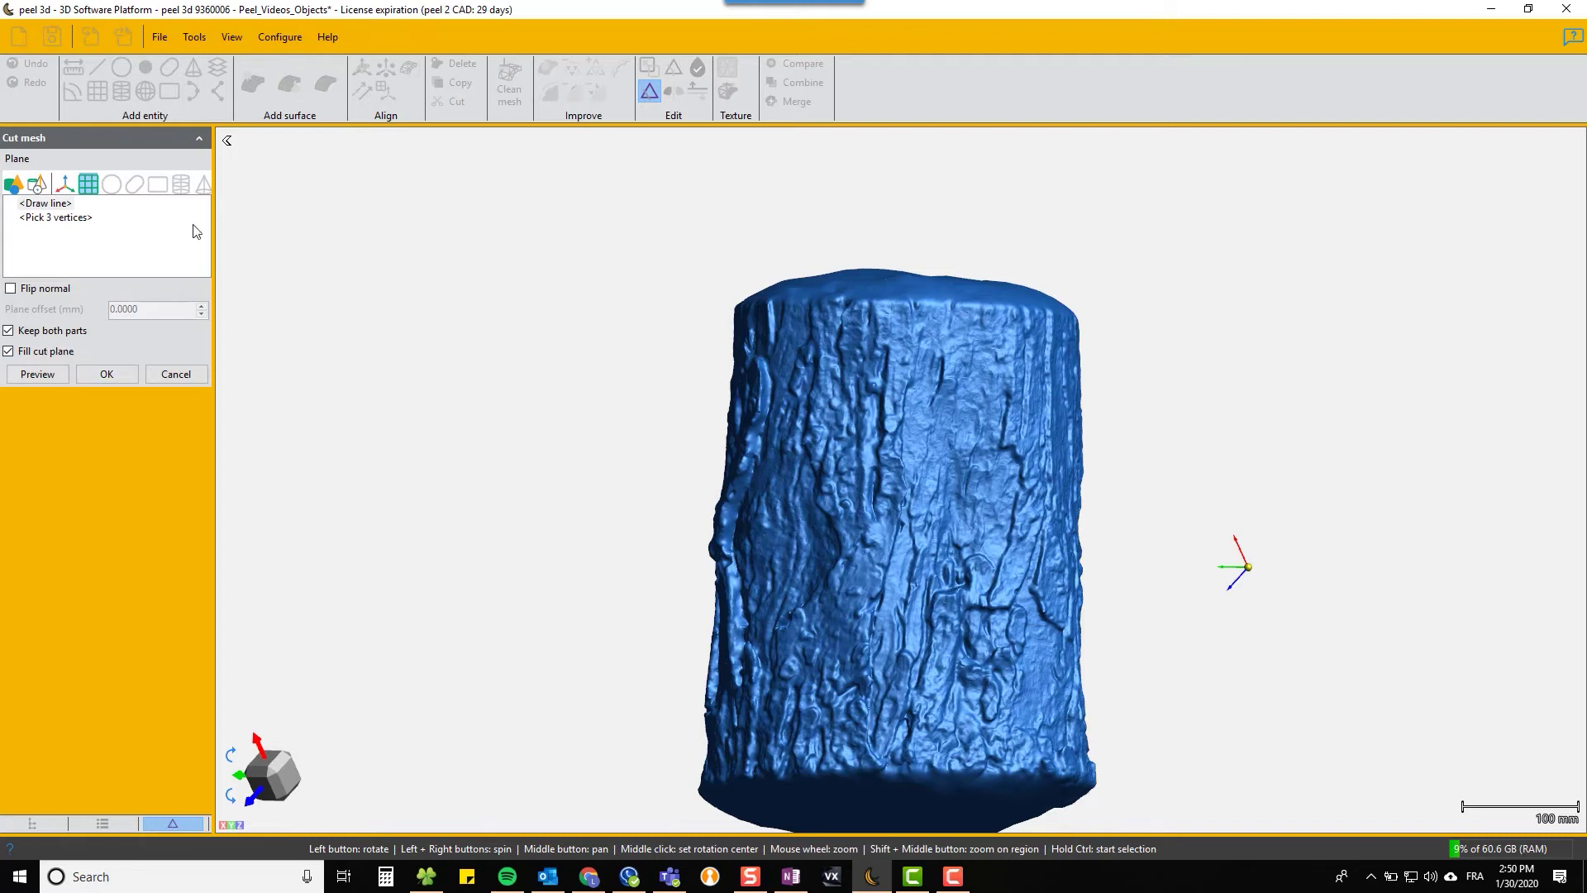
Step: Cut the stump's top along a drawn horizontal line with flipped normal and filled cut plane
click(50, 204)
drag(893, 344, 824, 332)
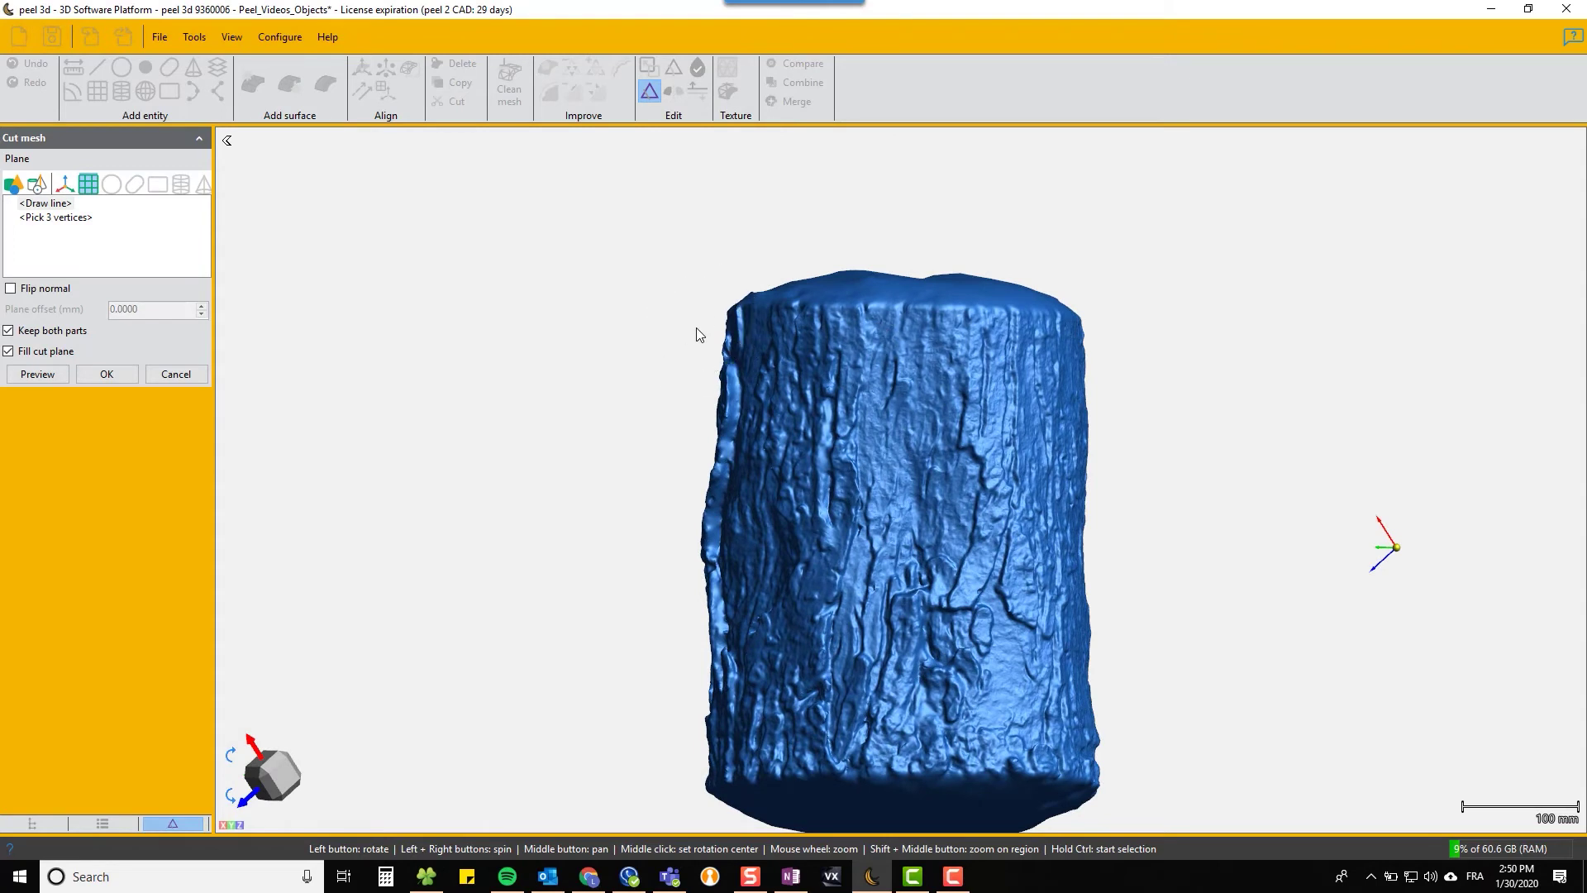
drag(688, 320, 1141, 328)
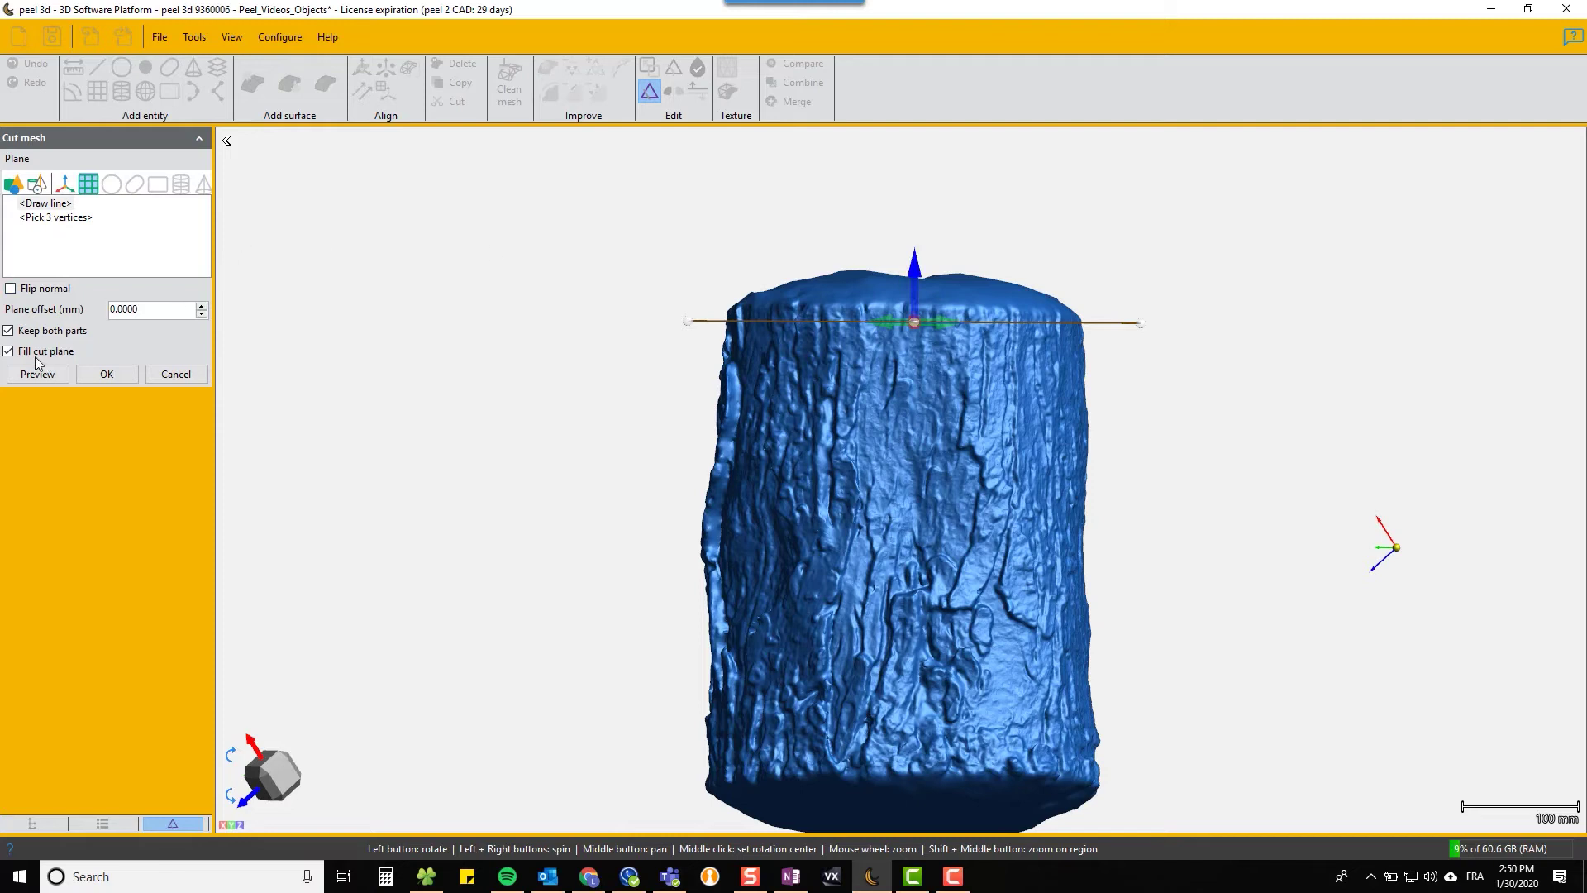
click(25, 289)
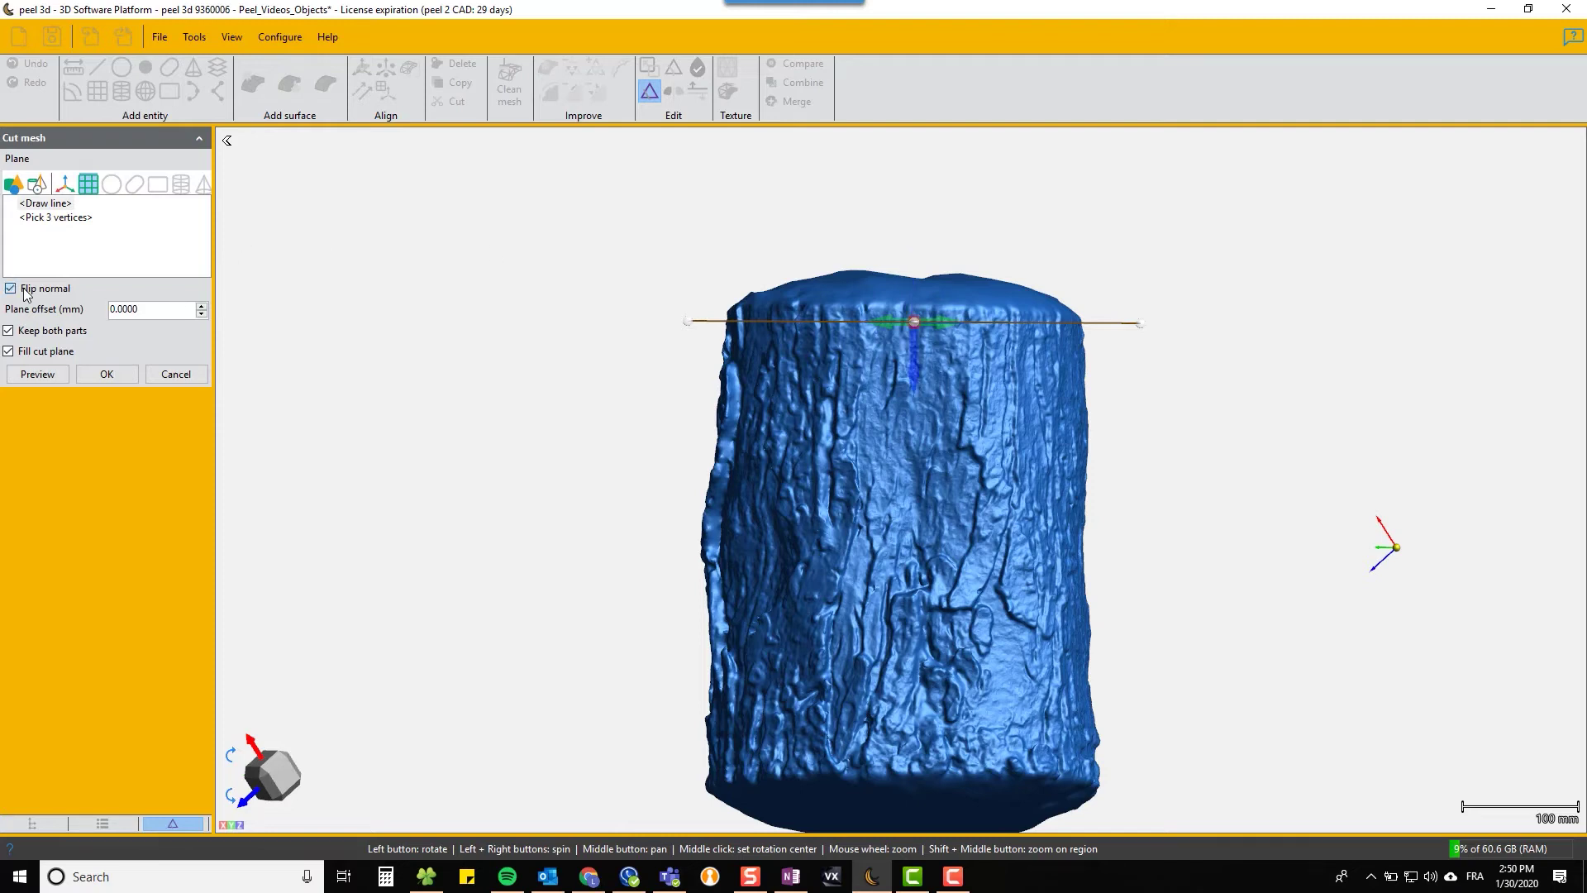
click(106, 376)
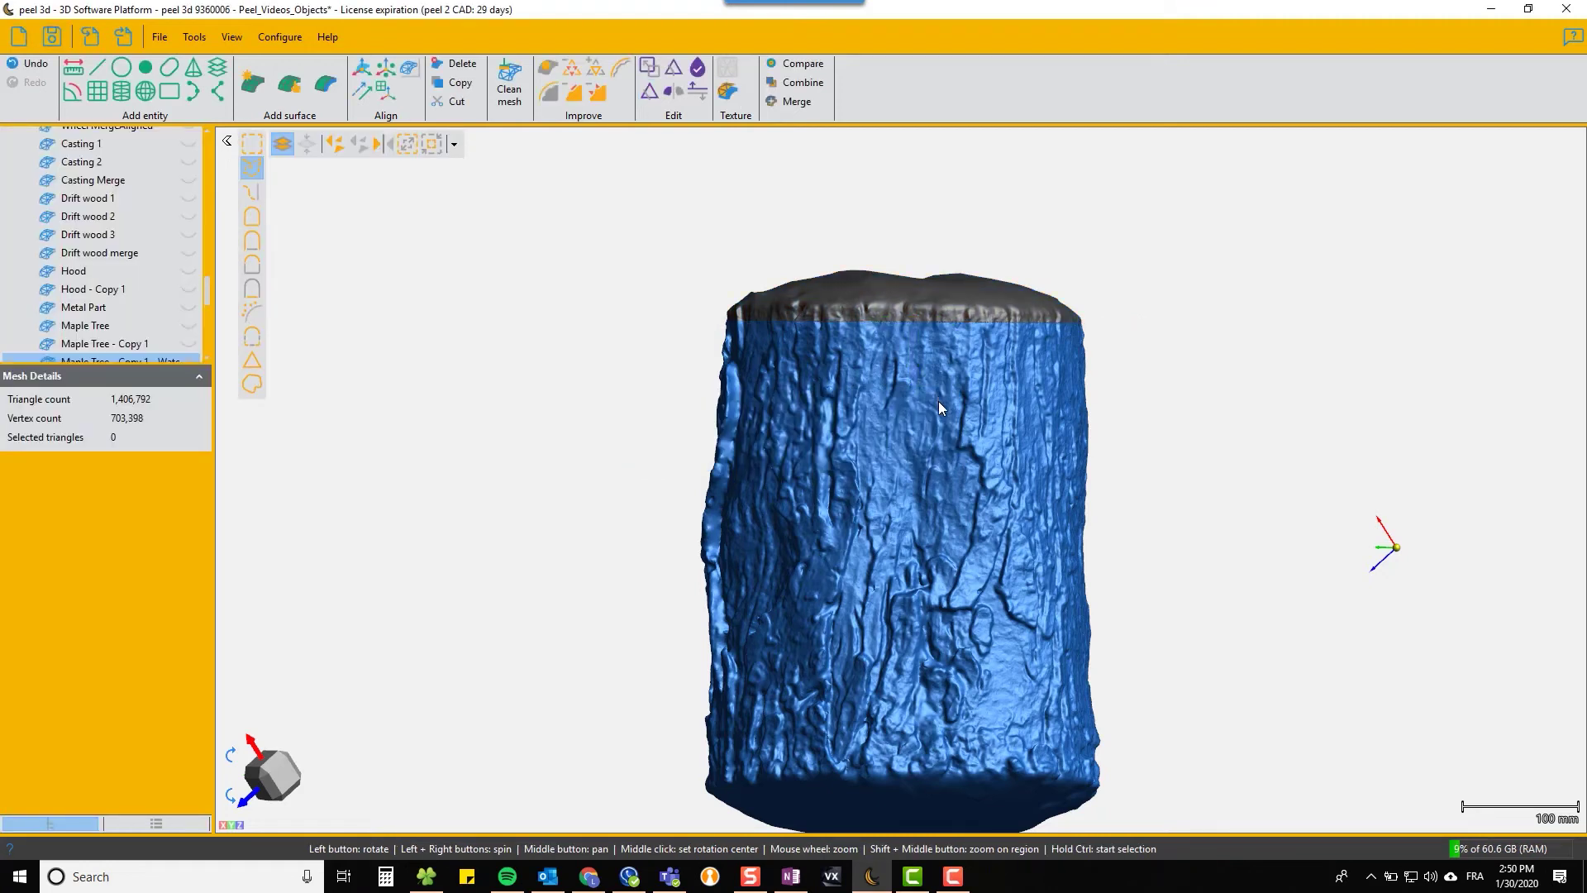
middle_drag(939, 400, 933, 313)
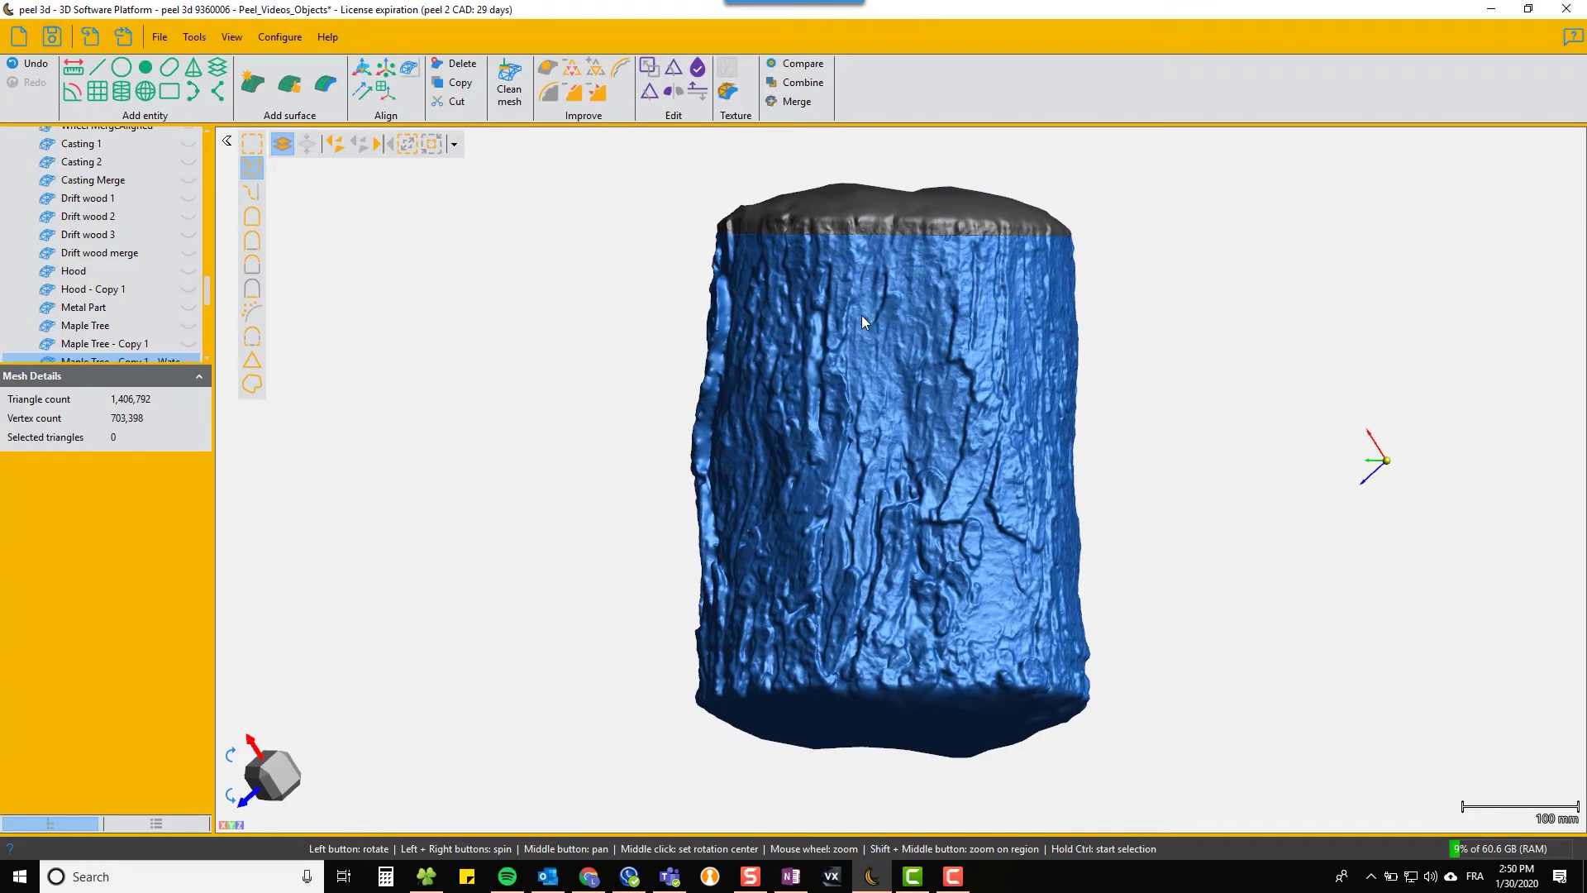
Step: Cut across the lower trunk along a drawn line with a filled plane, reaching 1,470,728 triangles
click(650, 91)
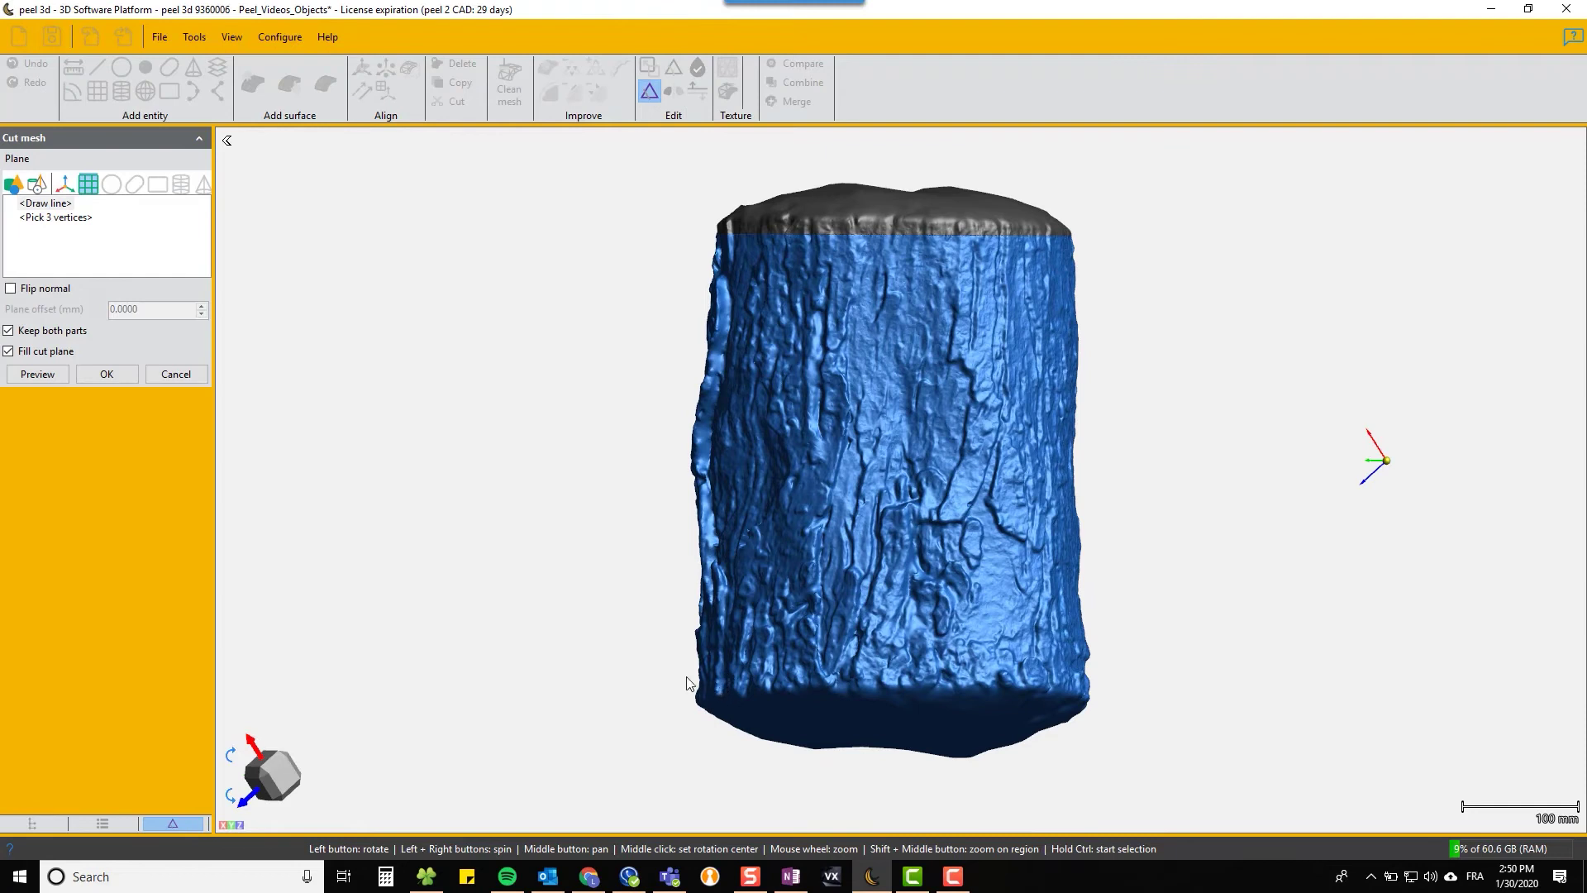
click(45, 203)
mouse_move(628, 663)
mouse_down()
mouse_move(1230, 658)
mouse_move(1307, 673)
mouse_move(1284, 674)
mouse_up()
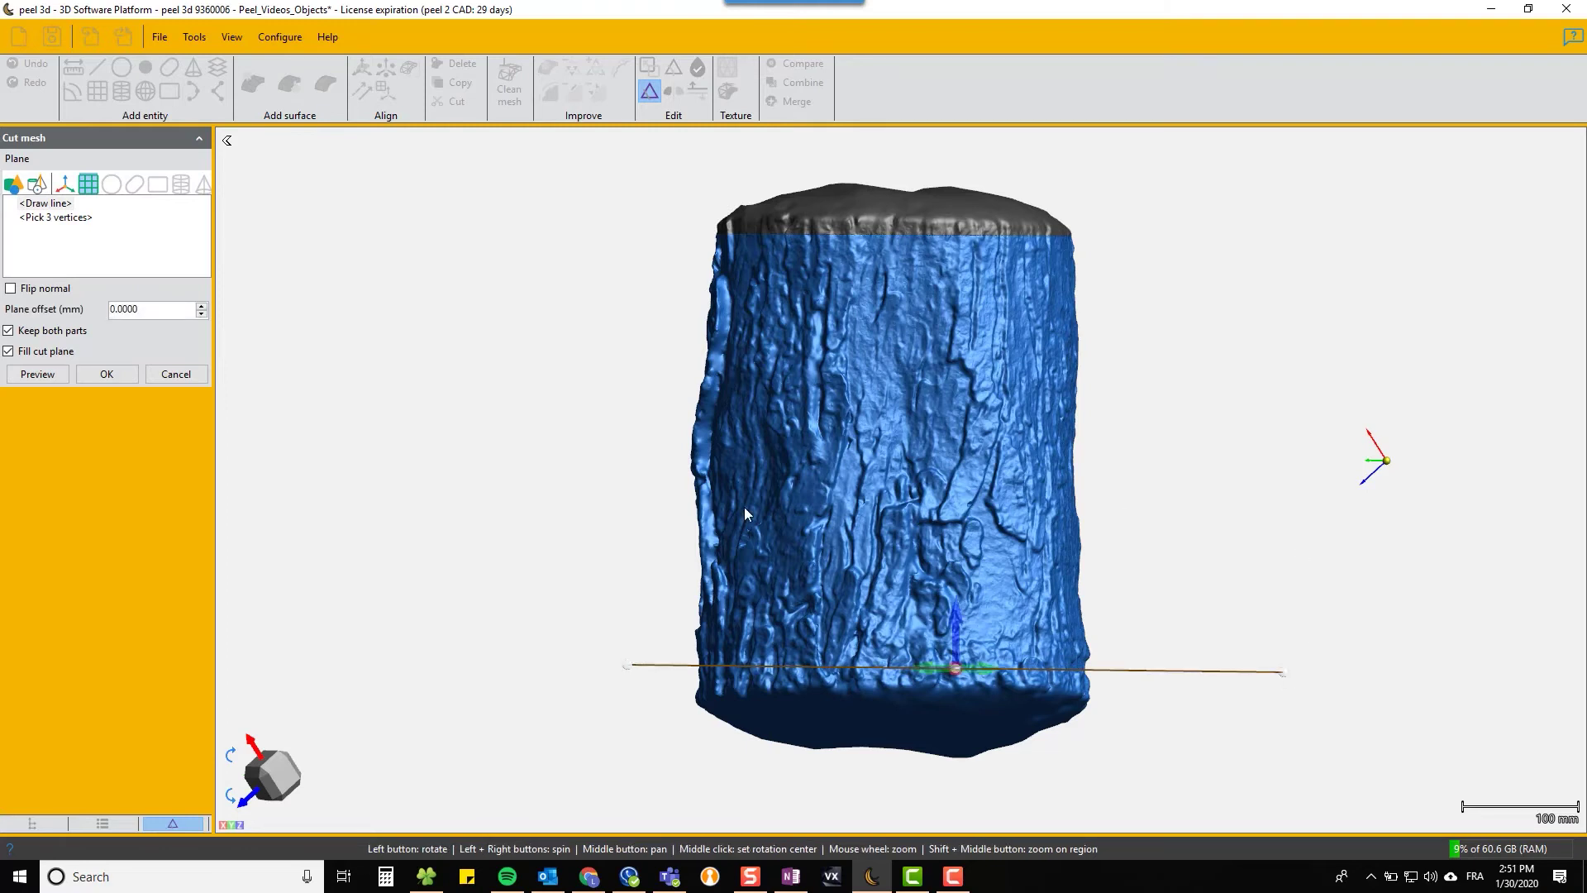
click(103, 373)
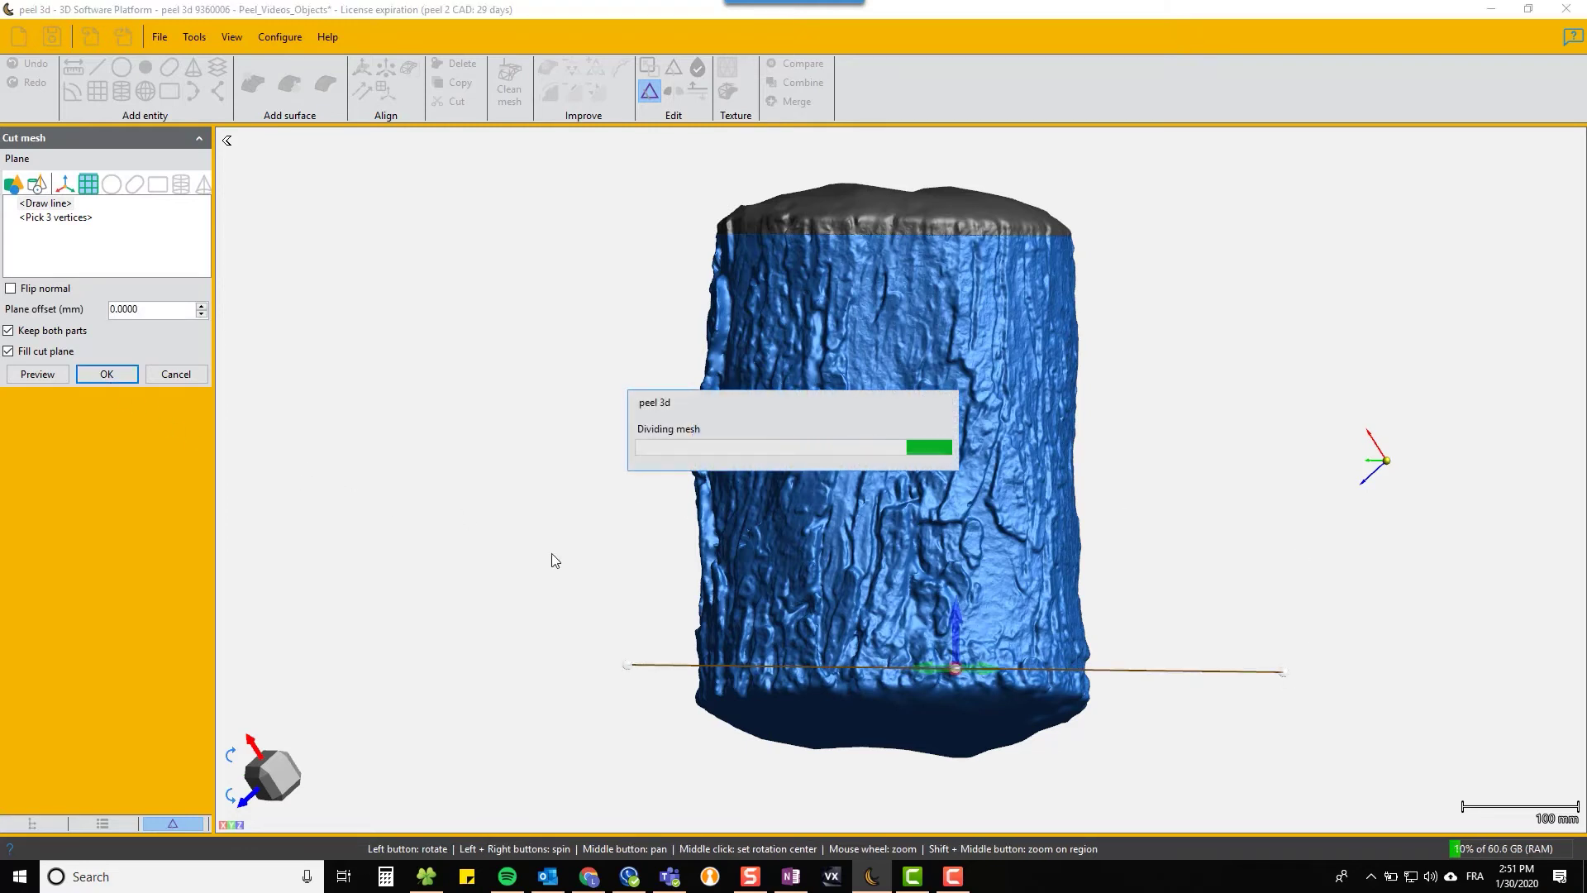
scroll(116, 304, down, 1)
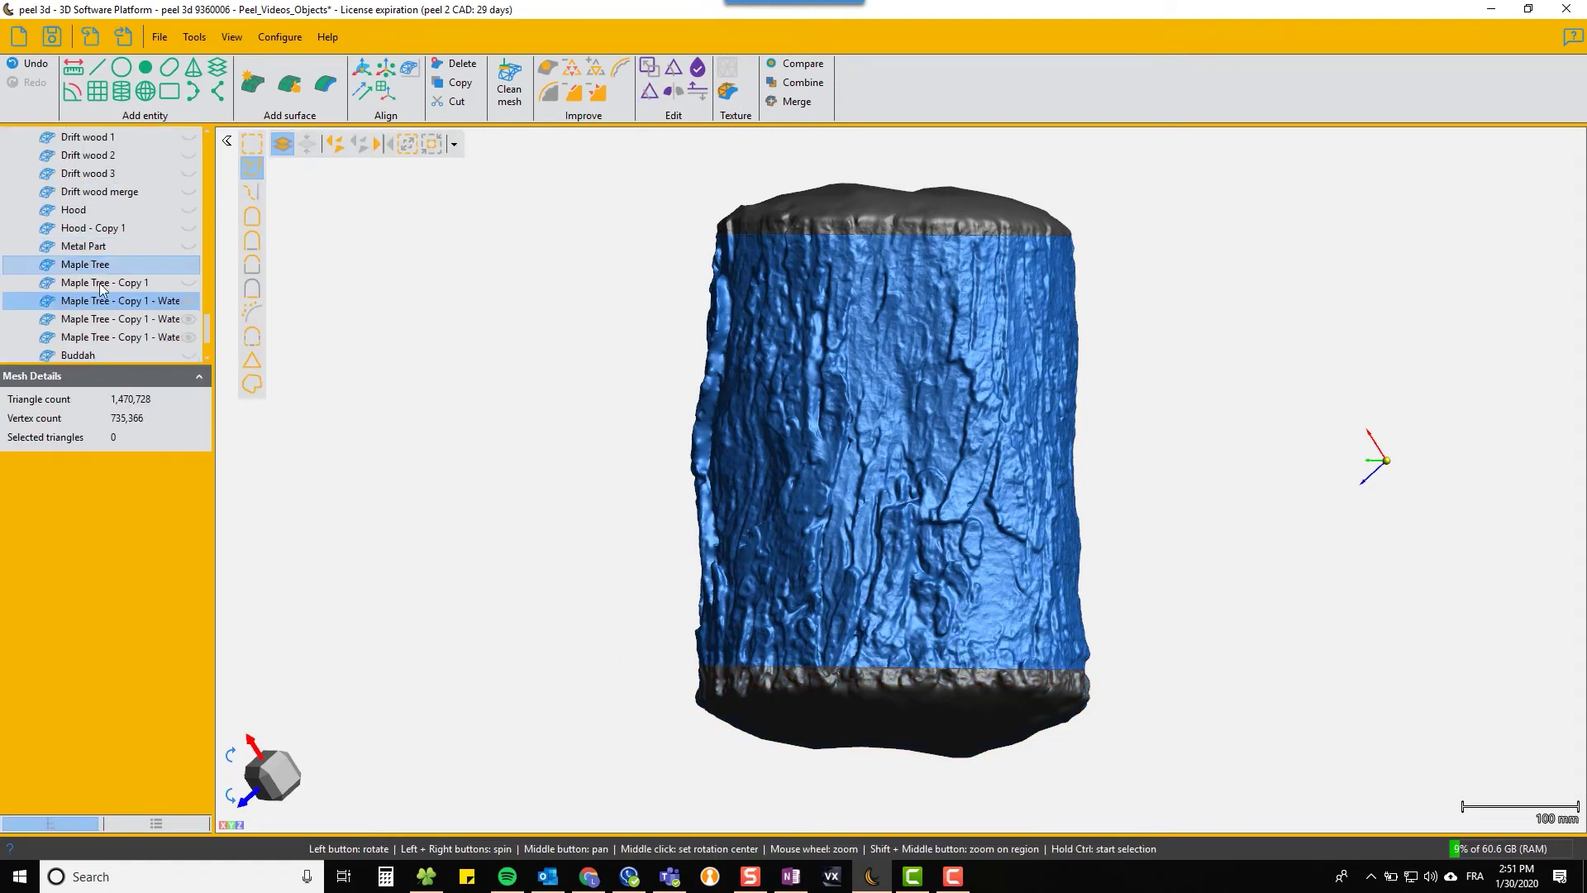
Step: Show only the middle trunk piece and orbit it to inspect its flat filled ends
right_click(115, 304)
click(178, 345)
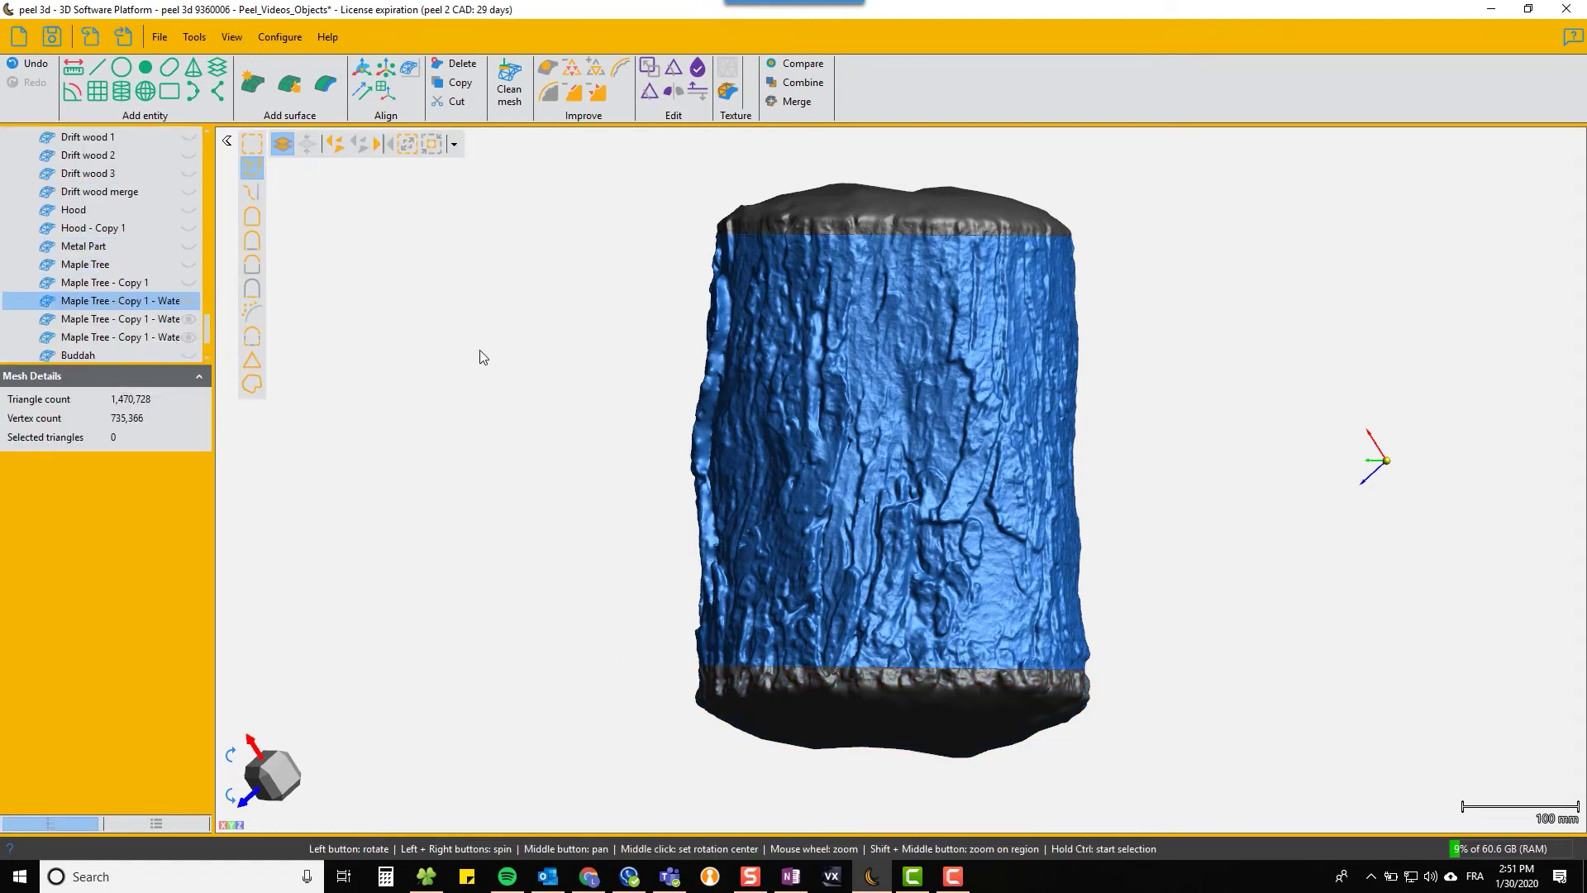
drag(880, 365, 1013, 366)
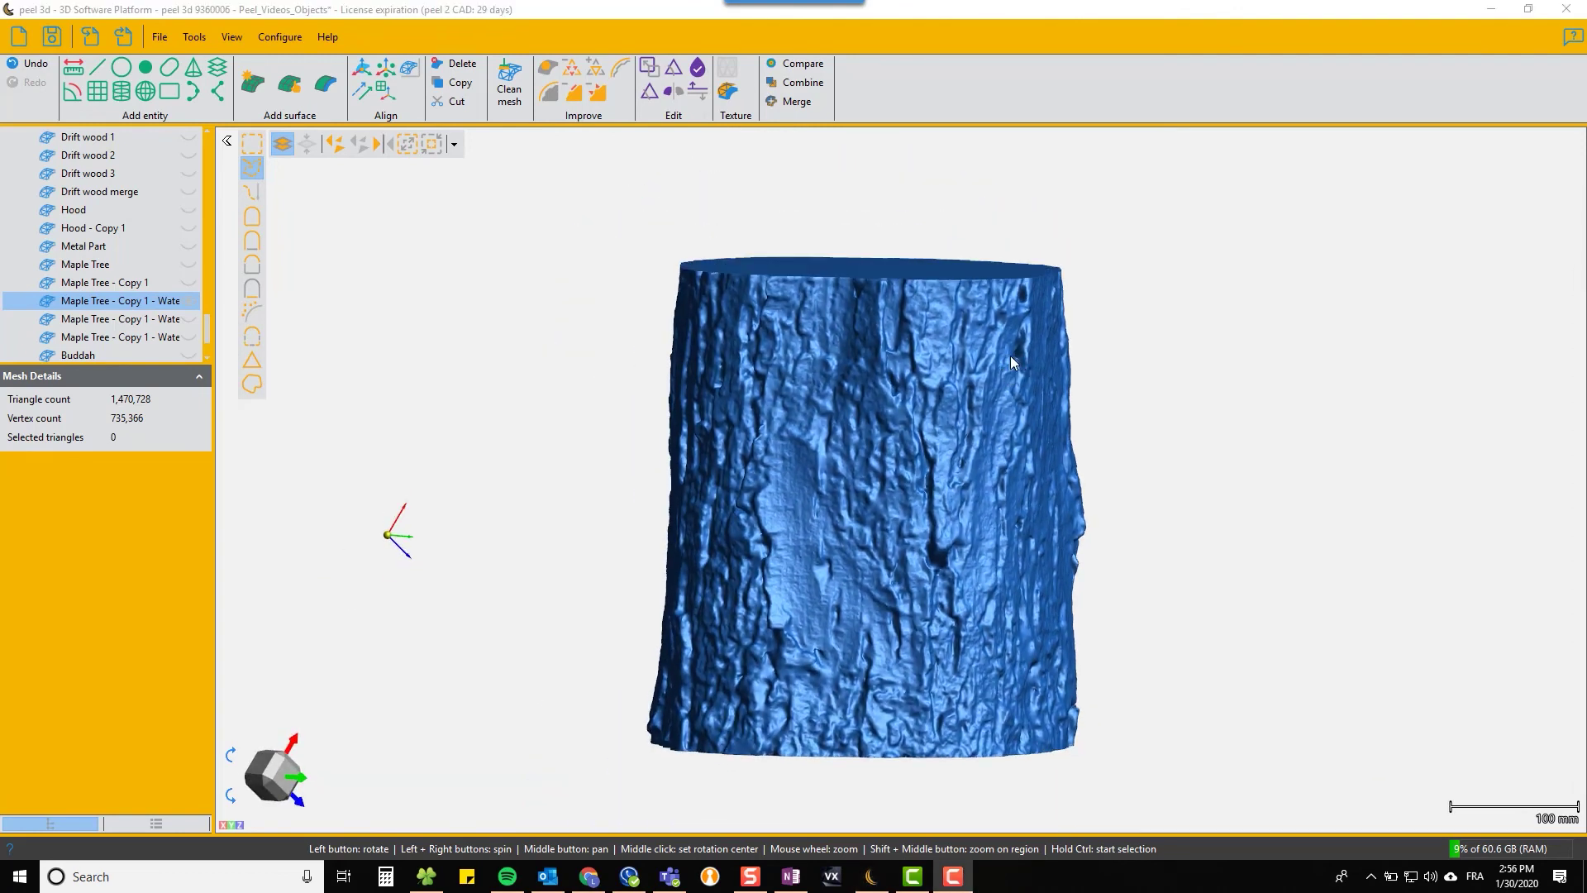
drag(1008, 358, 975, 347)
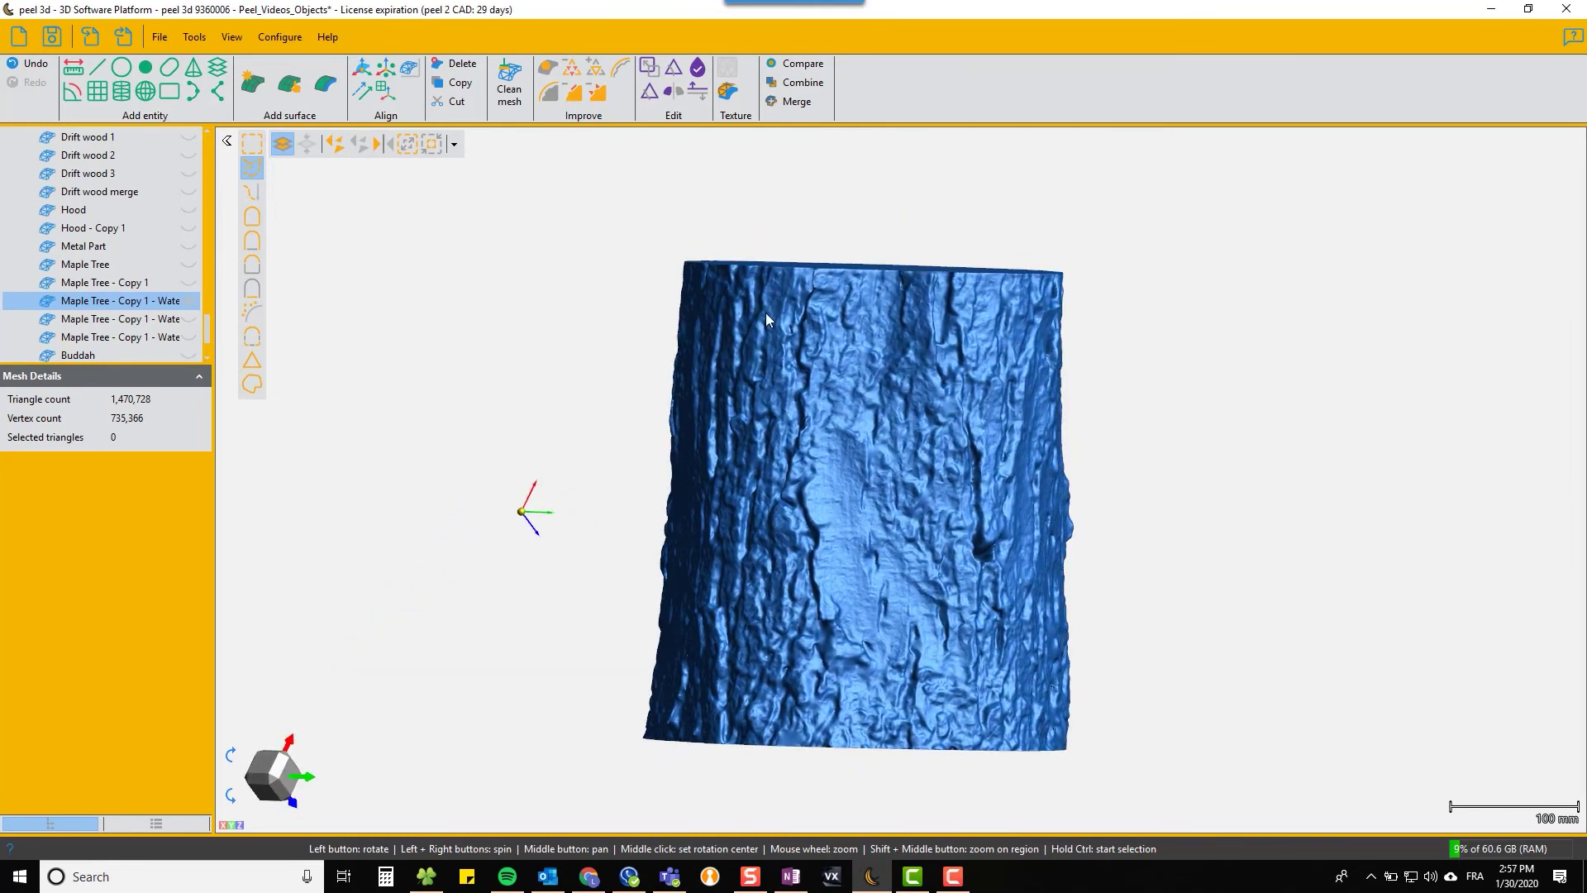
right_click(135, 305)
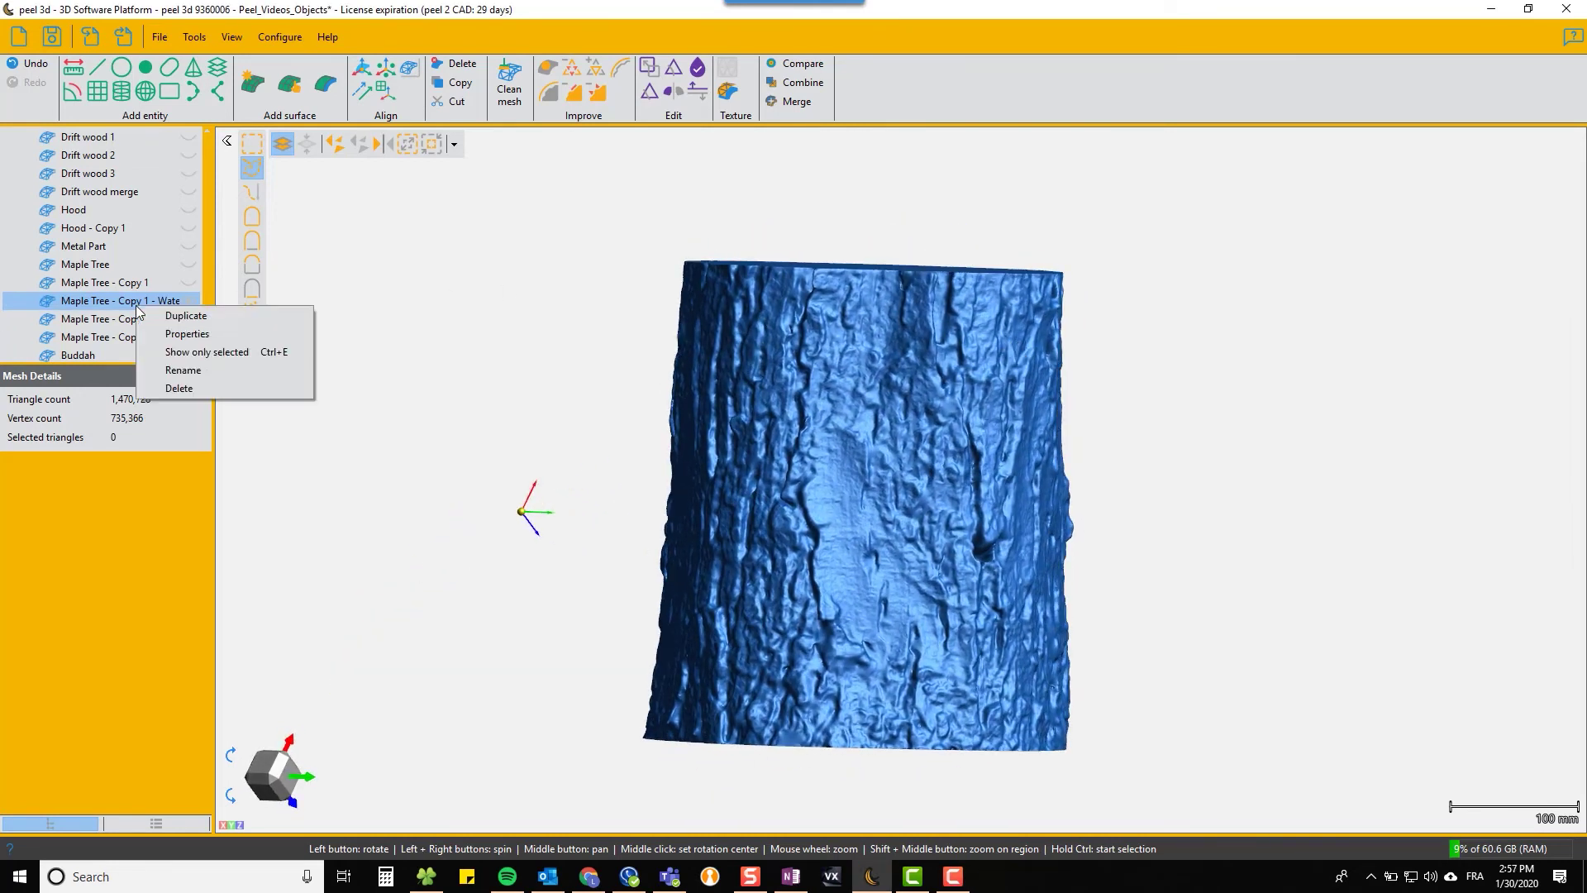
click(170, 340)
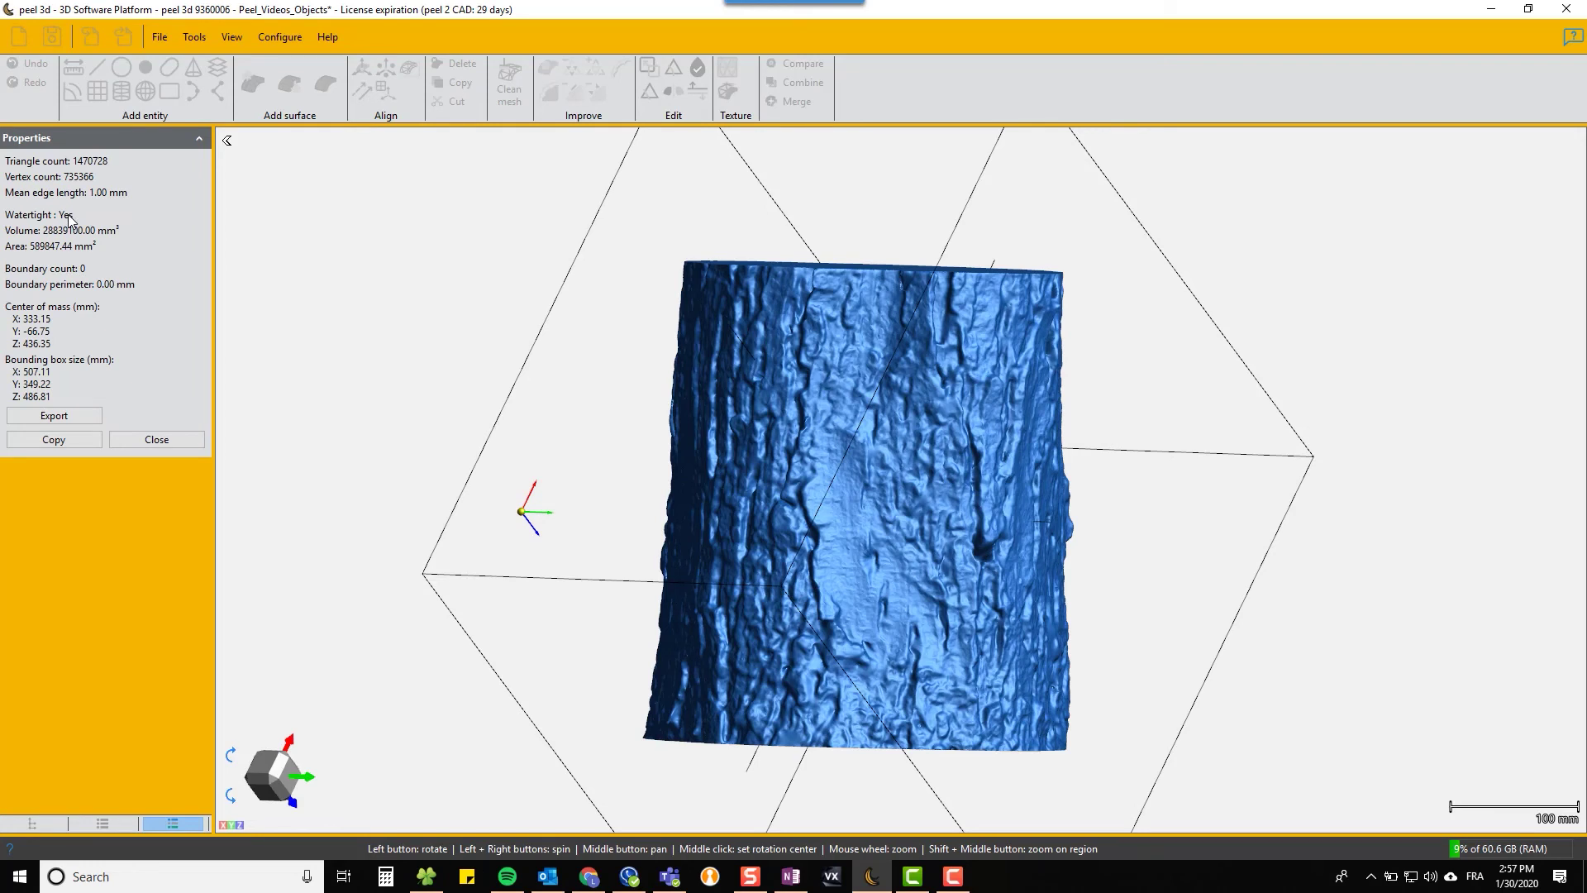
click(156, 439)
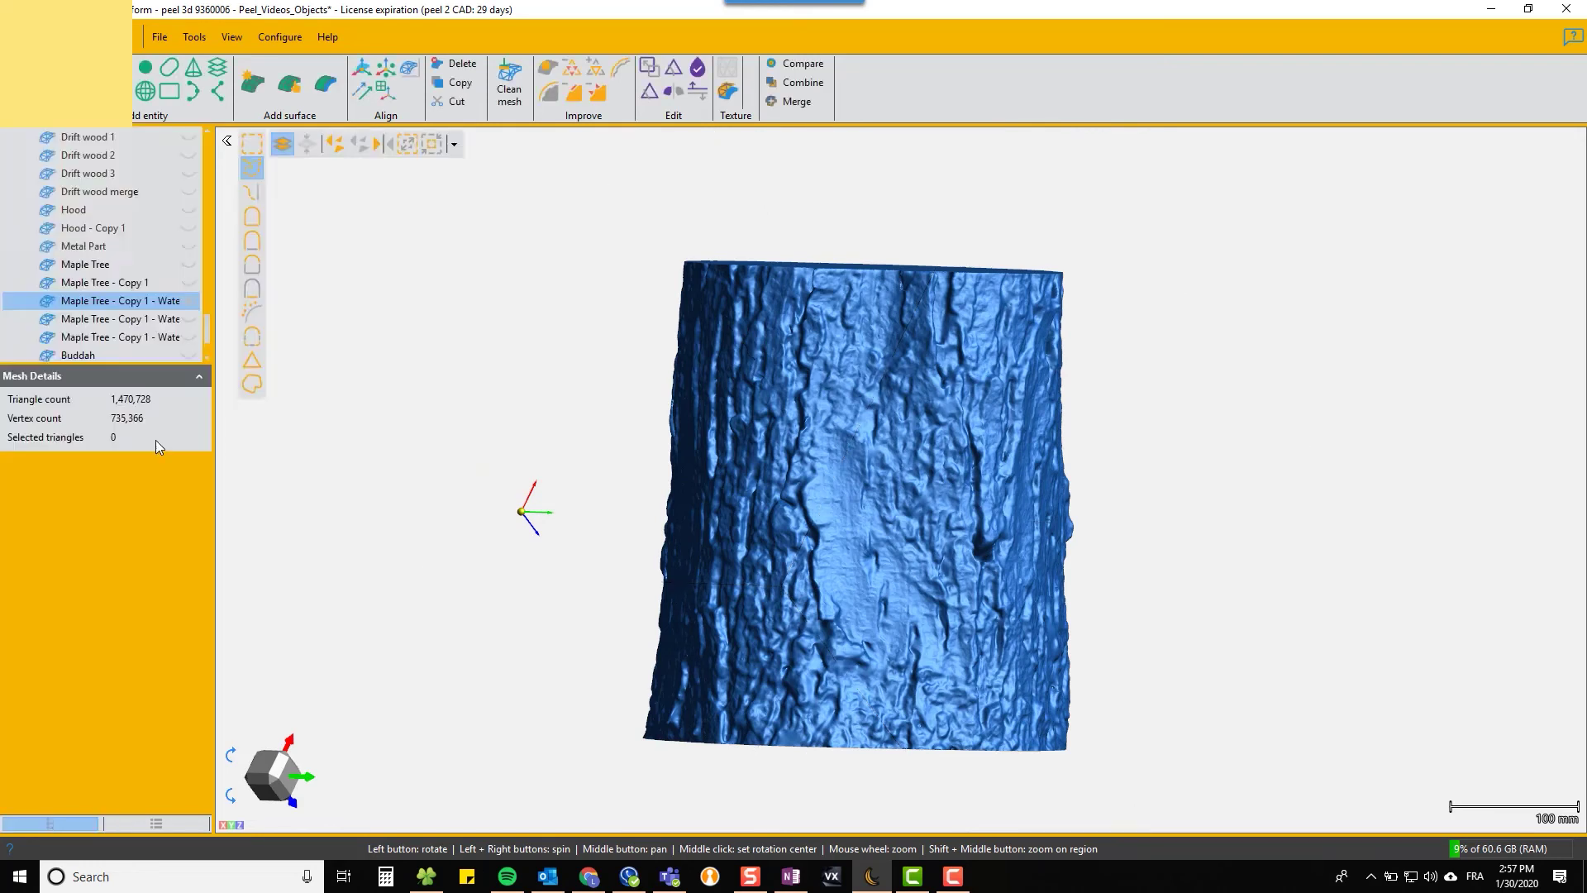